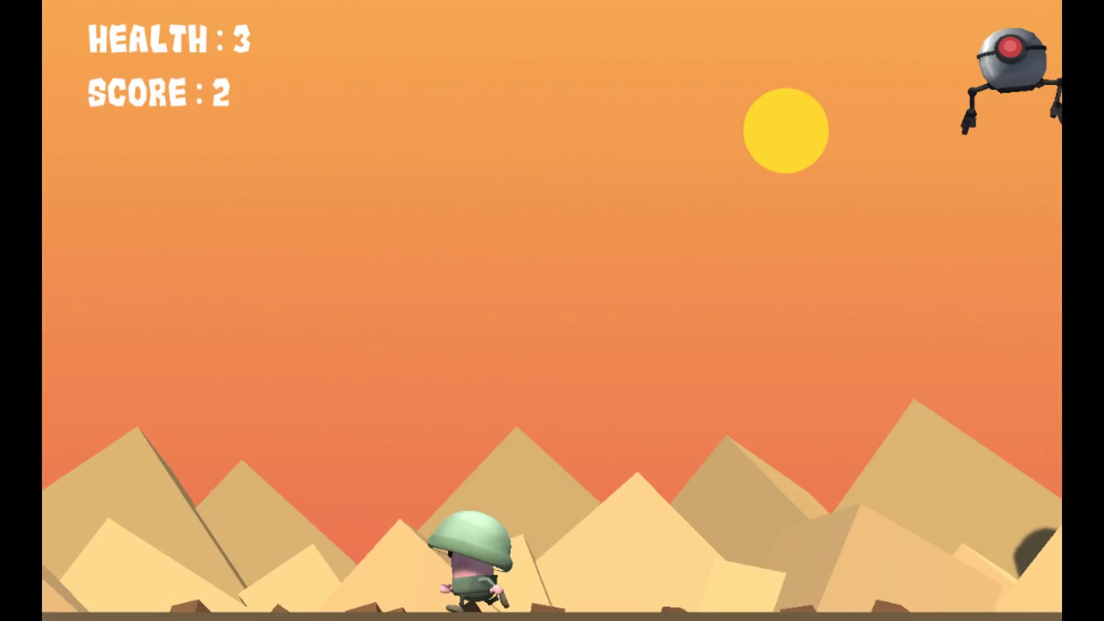
# Steer the soldier left and right across the desert until the Retry/Home game-over screen appears
pyautogui.press('Left')
pyautogui.press('Right')
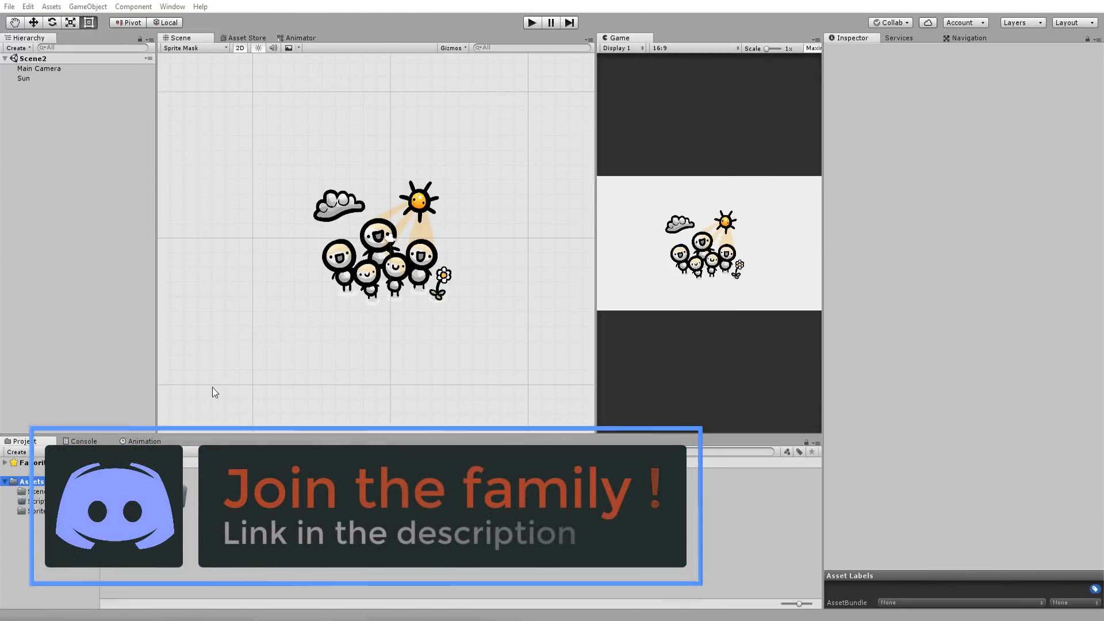
# Open Scene1 from the Scenes folder and drag the splitter to widen the Game view
pyautogui.click(41, 491)
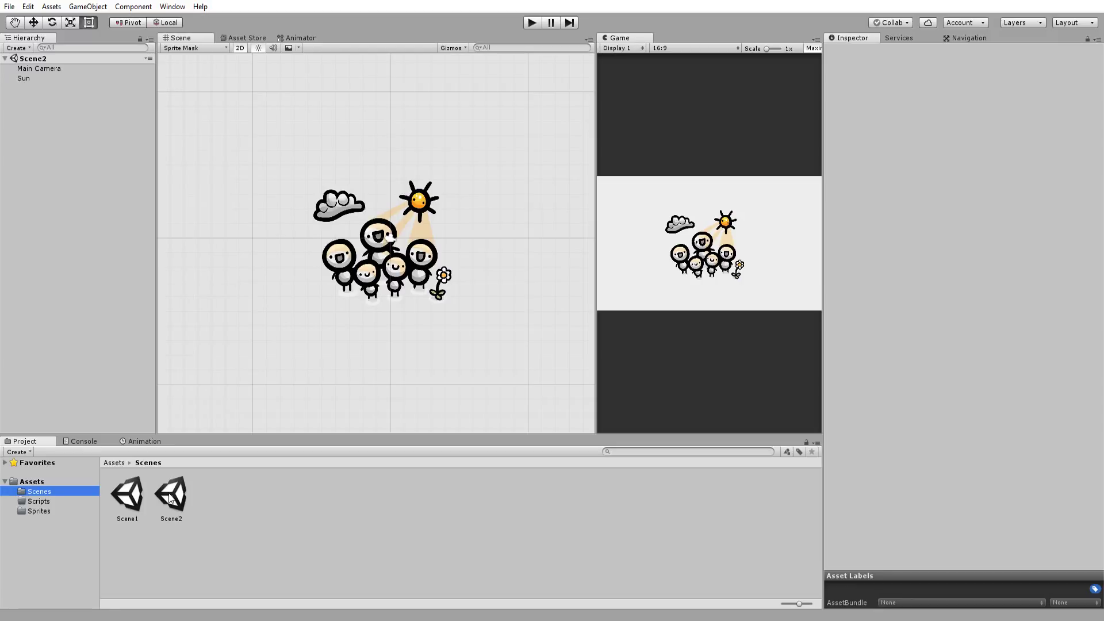
pyautogui.doubleClick(127, 494)
pyautogui.moveTo(593, 222); pyautogui.dragTo(510, 228)
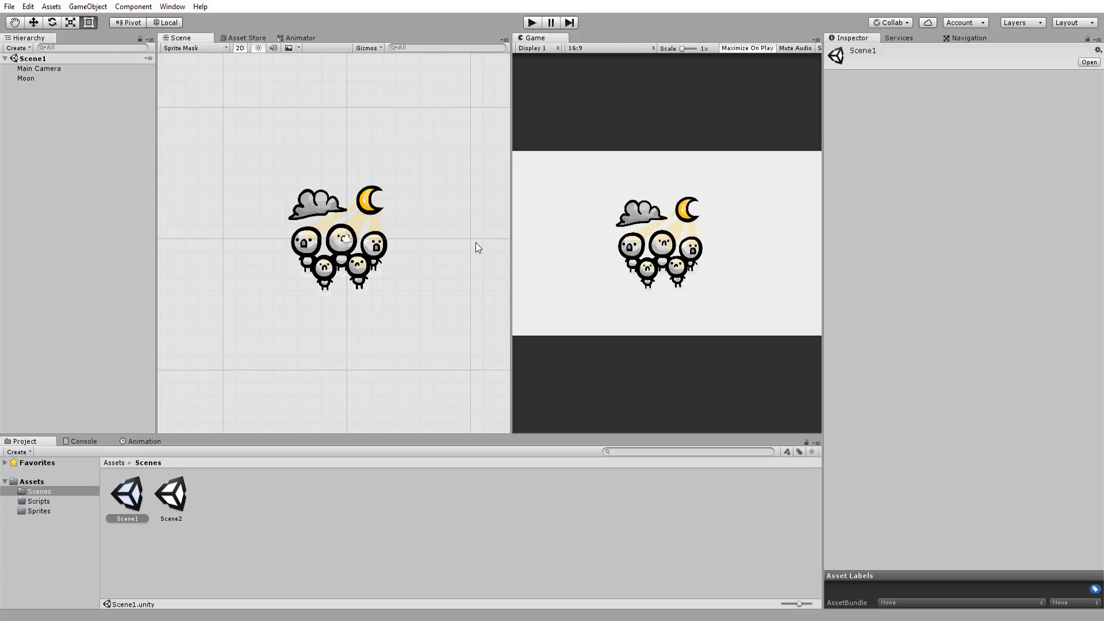
# Add a UI Canvas set to Scale With Screen Size at a 1600×900 reference resolution
pyautogui.click(18, 47)
pyautogui.moveTo(98, 173)
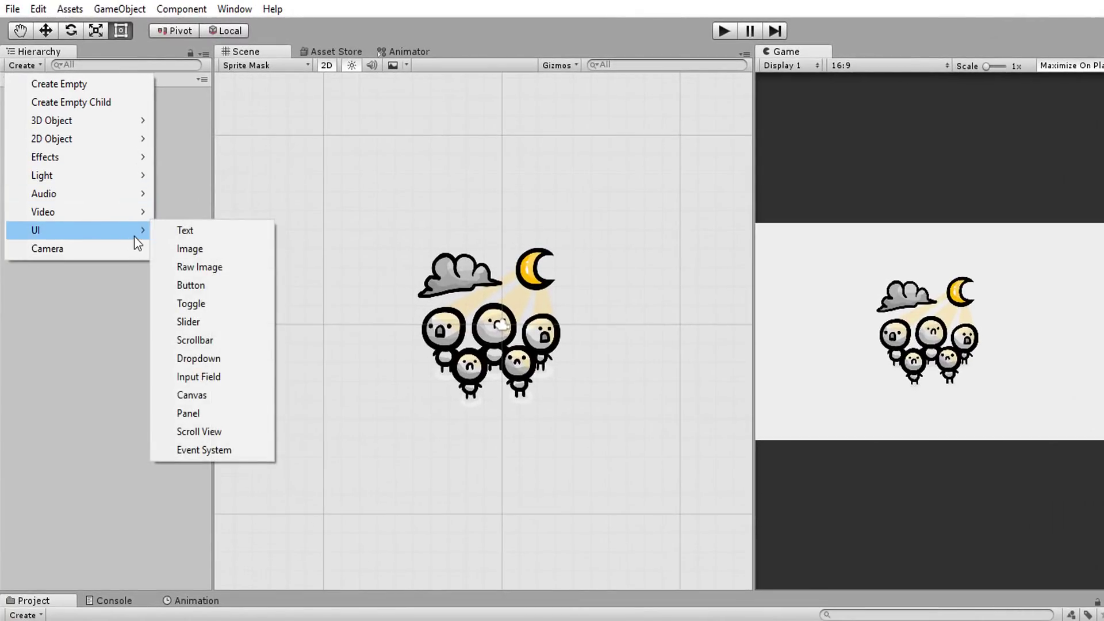
pyautogui.click(166, 395)
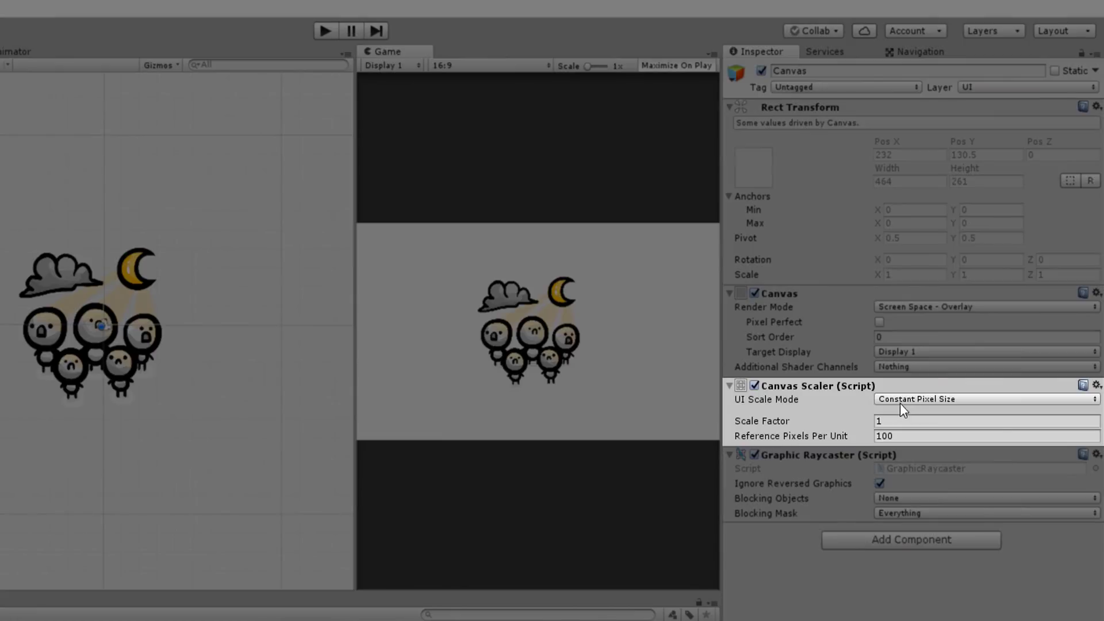
pyautogui.click(887, 396)
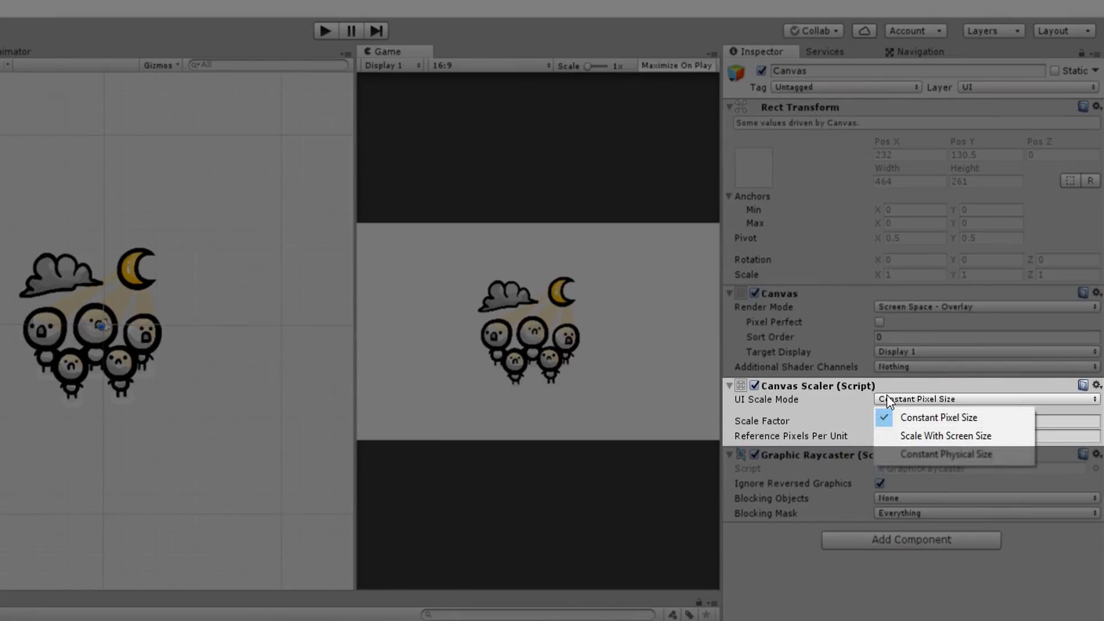
pyautogui.click(965, 433)
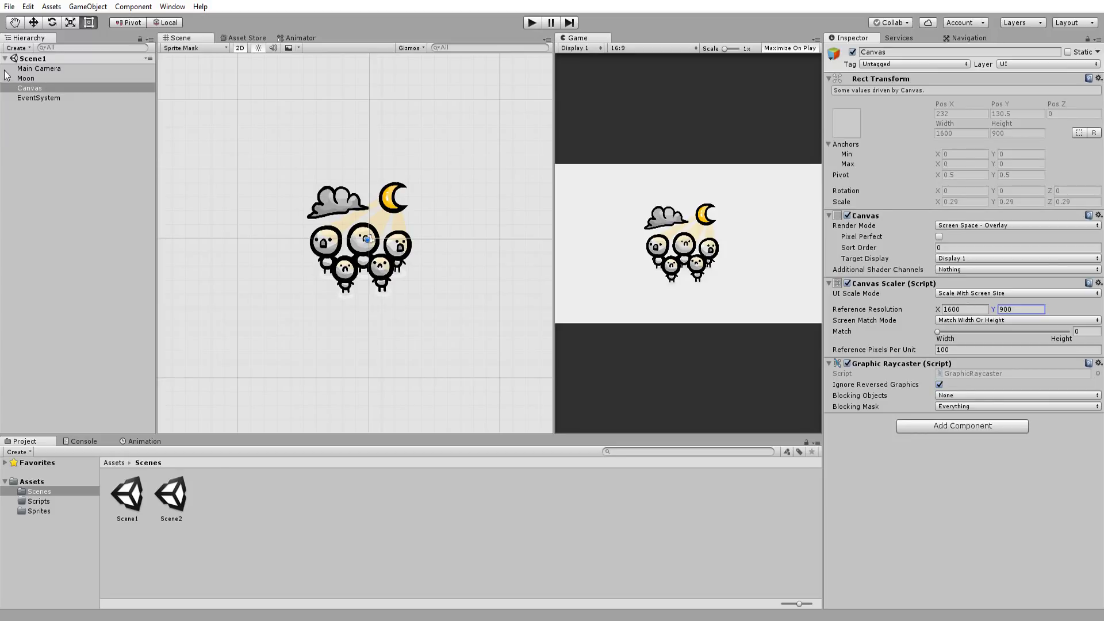
# Add a panel named Panel Fade Transition under Canvas, frame it, and save Scene1
pyautogui.rightClick(41, 88)
pyautogui.moveTo(65, 284)
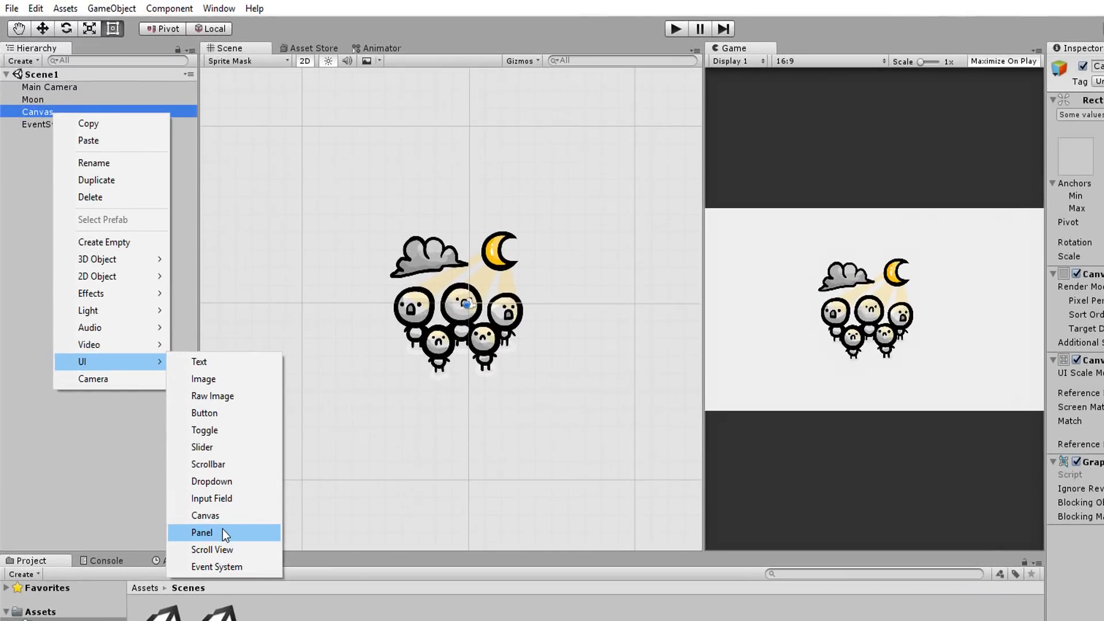
pyautogui.click(222, 532)
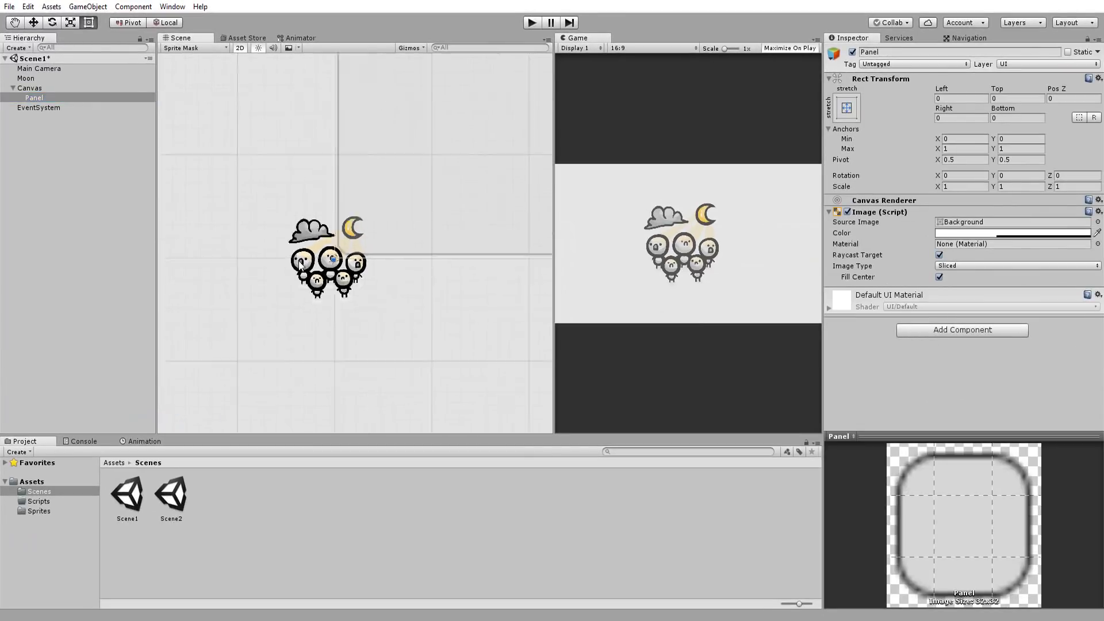
pyautogui.press('f')
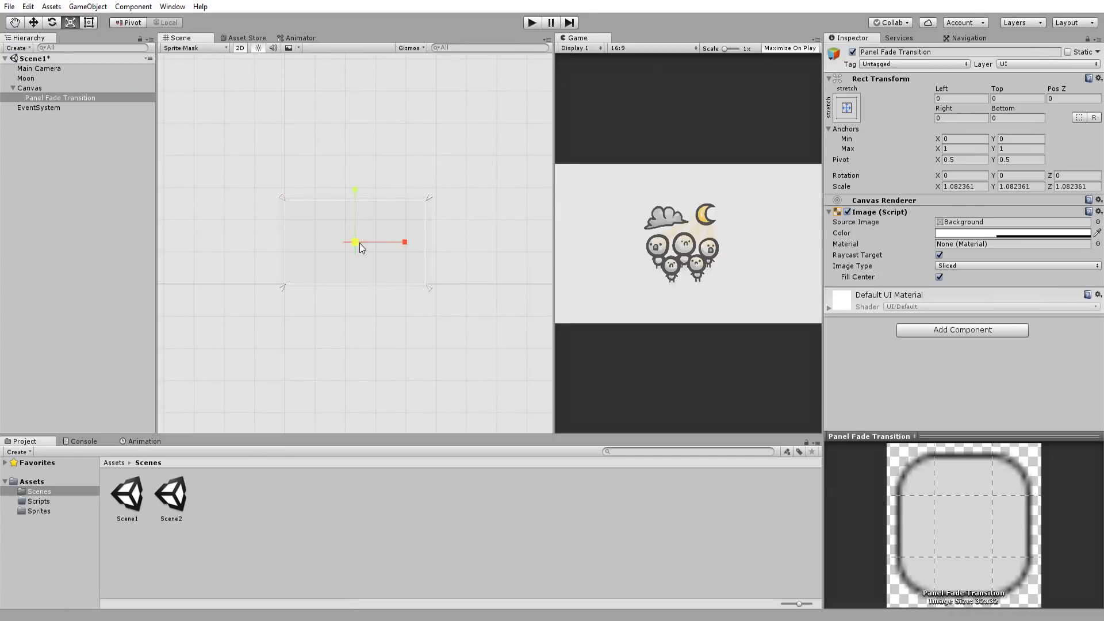
pyautogui.hotkey('ctrl', 's')
# Open the Animation window to create a clip and make an Animations folder under Assets
pyautogui.click(172, 6)
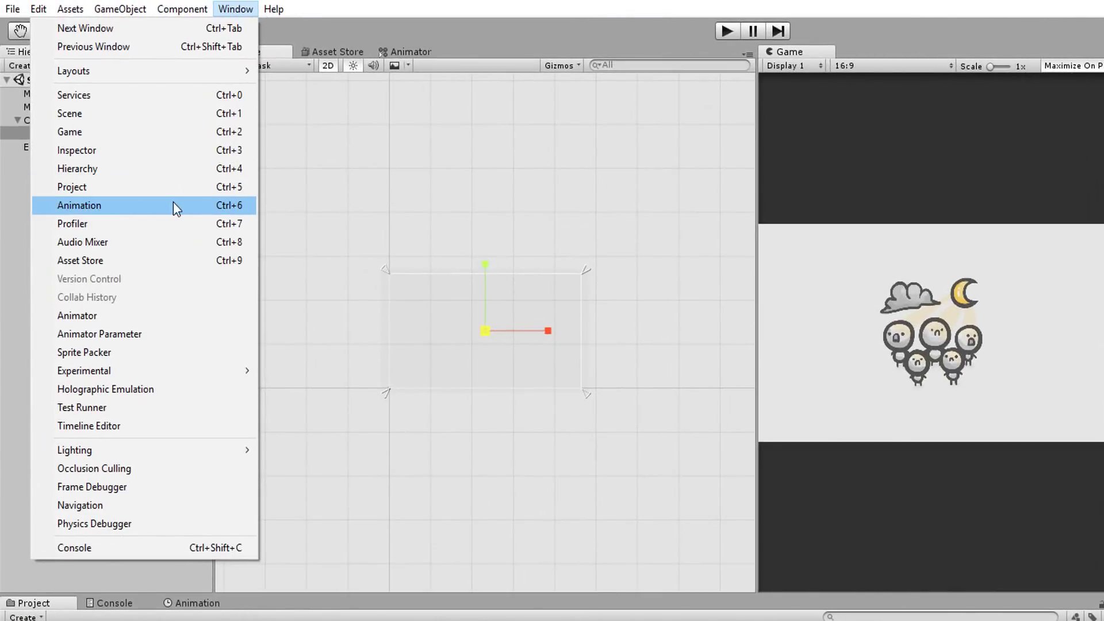
pyautogui.click(122, 205)
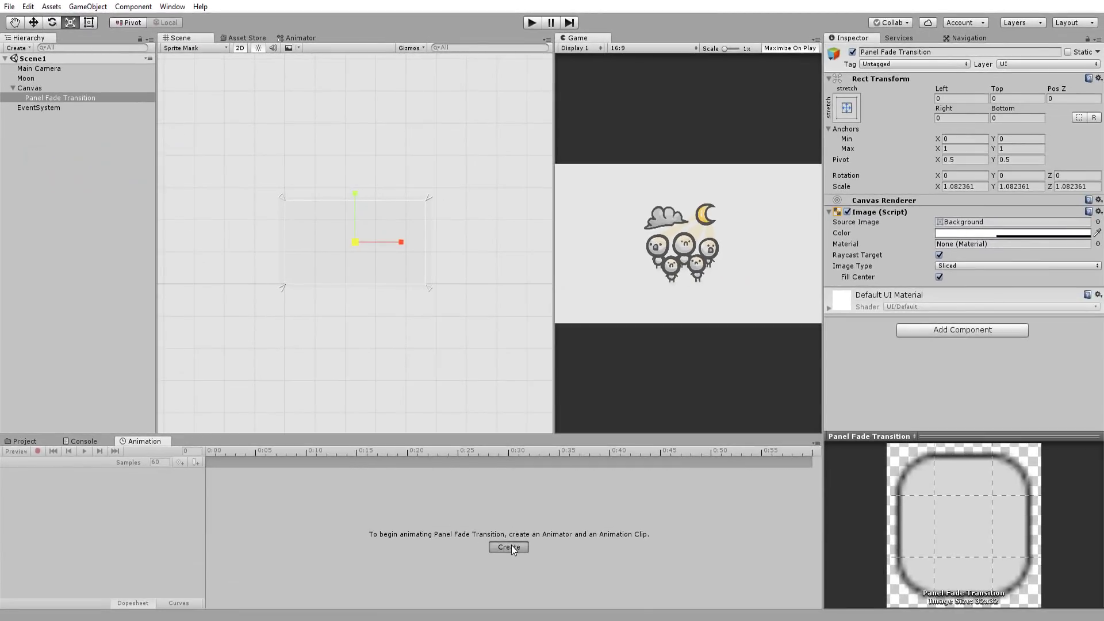
pyautogui.click(511, 544)
pyautogui.click(58, 42)
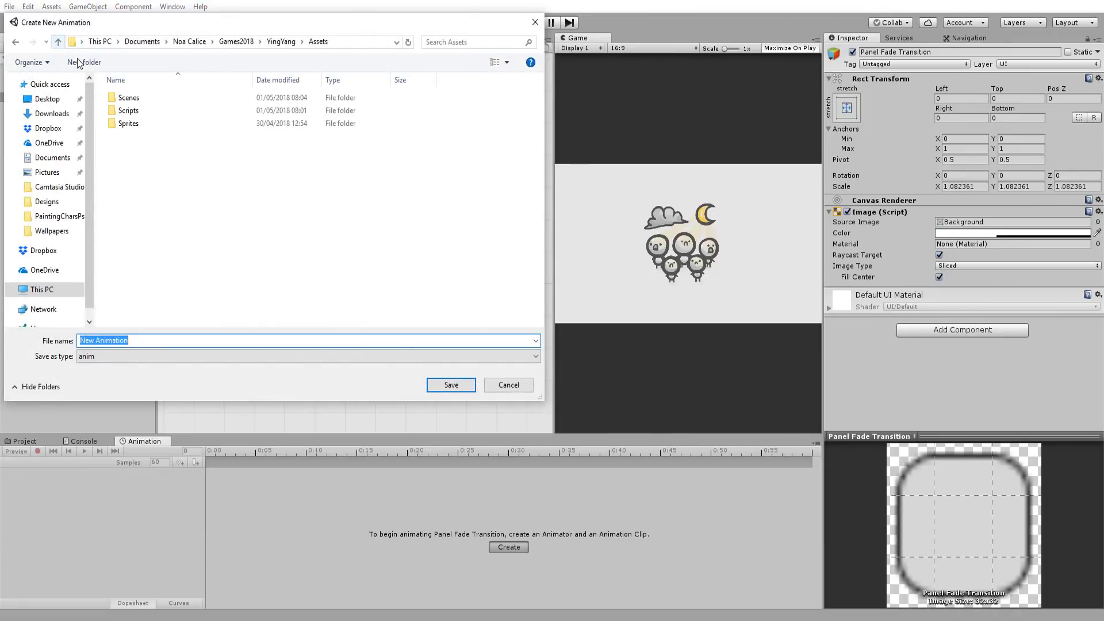
pyautogui.click(84, 62)
pyautogui.write('Anima')
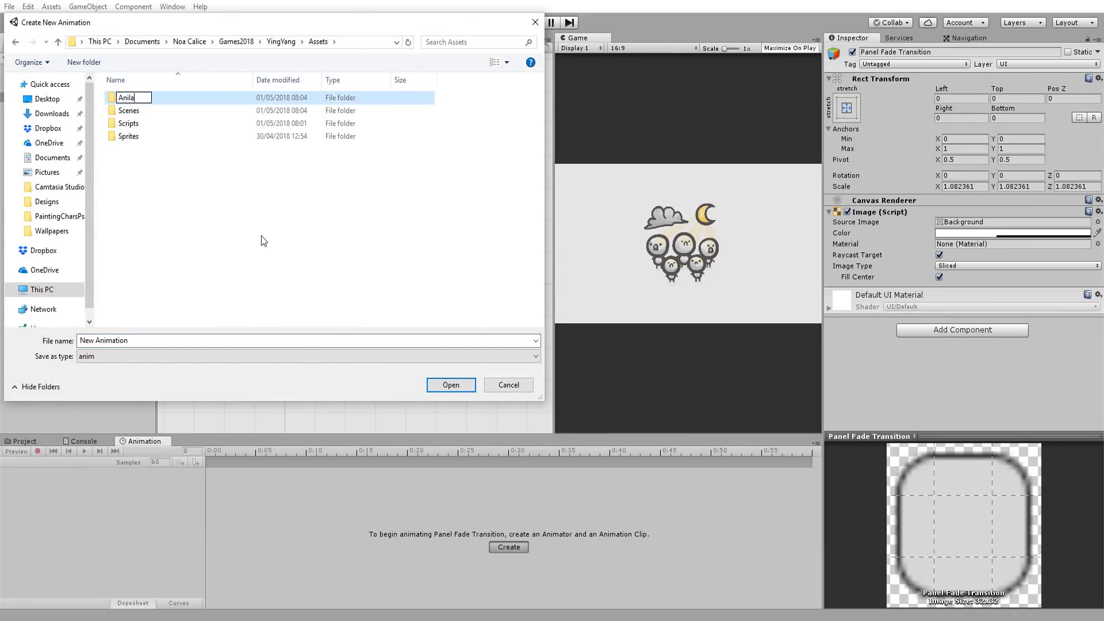
pyautogui.write('tions')
pyautogui.press('Return')
# Save the clip as 'start' inside the Animations folder and switch on recording
pyautogui.doubleClick(136, 97)
pyautogui.write('start')
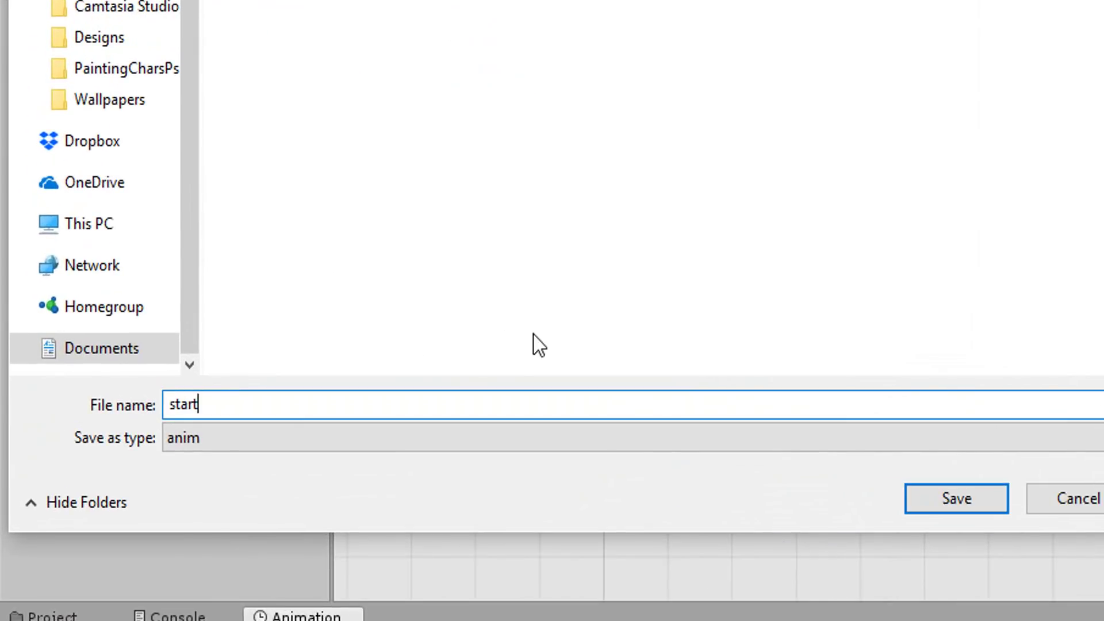
pyautogui.press('Return')
pyautogui.click(56, 367)
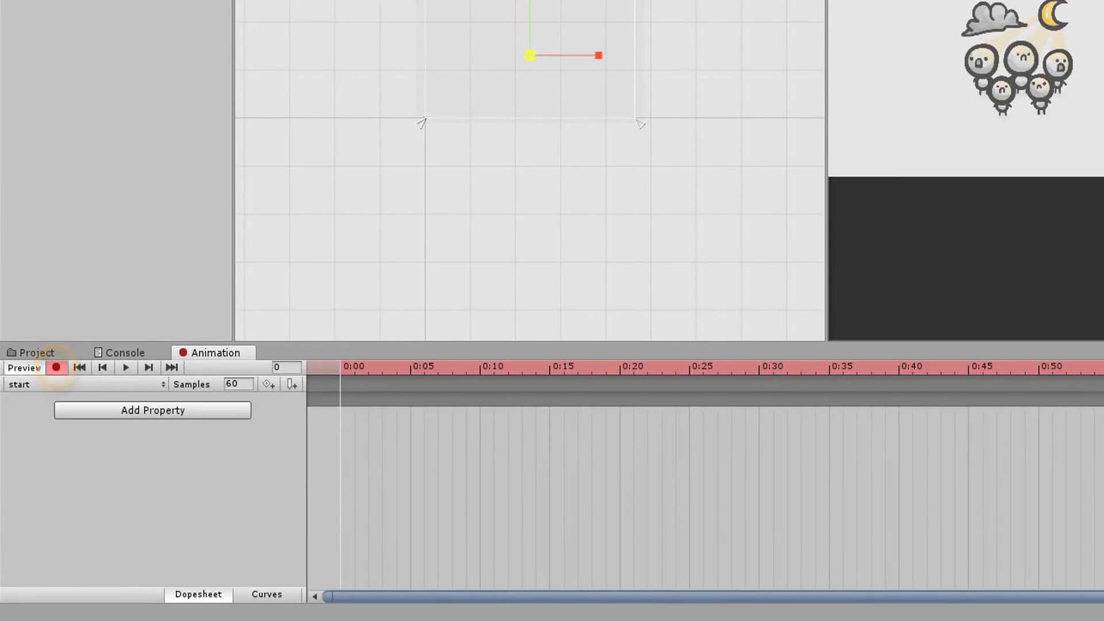
# Key the panel colour opaque black at 0:00 and alpha 0 at 1:00, then preview the fade
pyautogui.click(1006, 232)
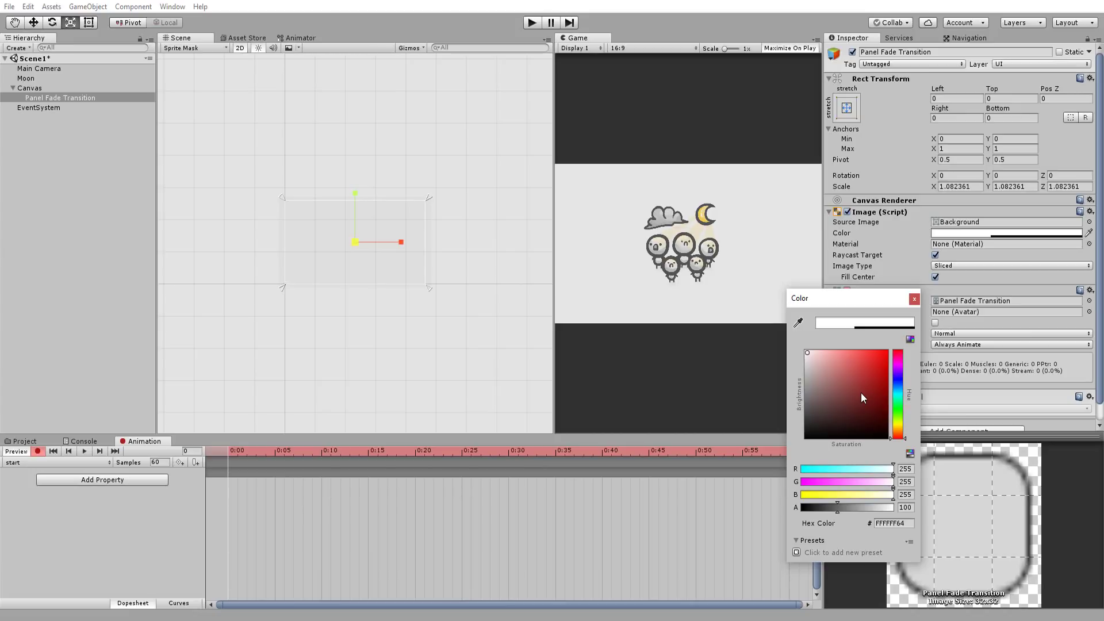
pyautogui.moveTo(859, 393); pyautogui.dragTo(857, 440)
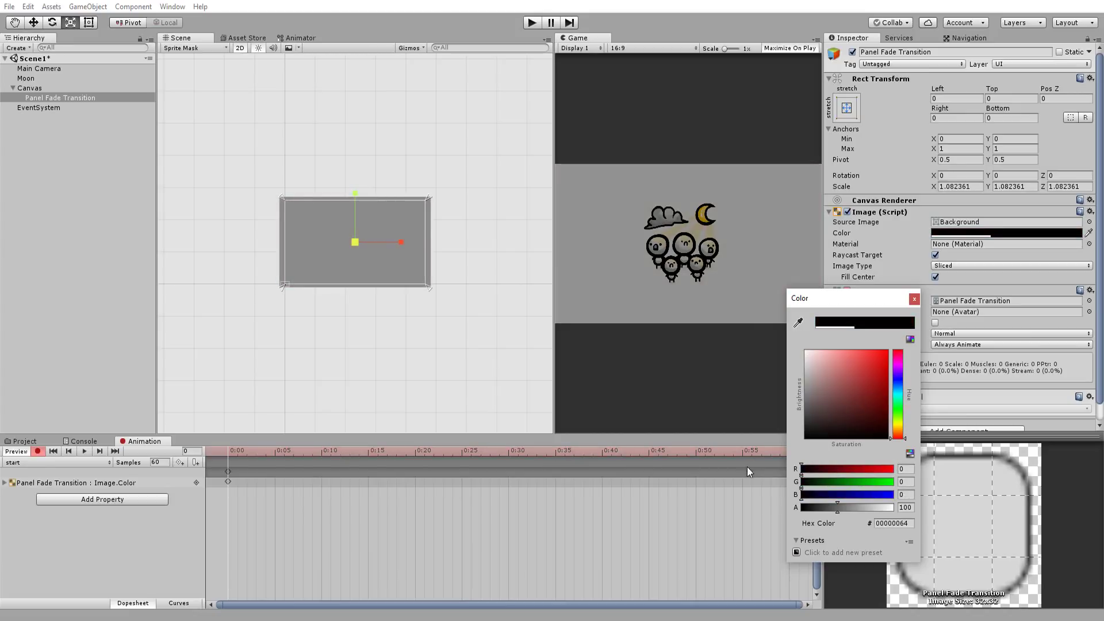
pyautogui.moveTo(829, 507); pyautogui.dragTo(896, 508)
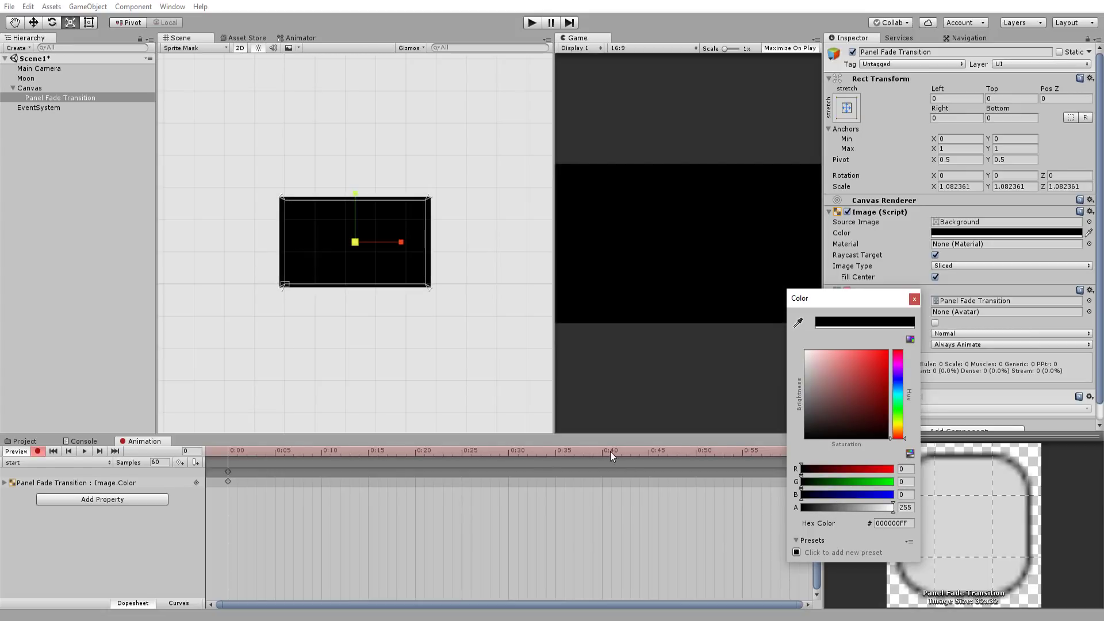
pyautogui.moveTo(736, 452); pyautogui.dragTo(794, 461)
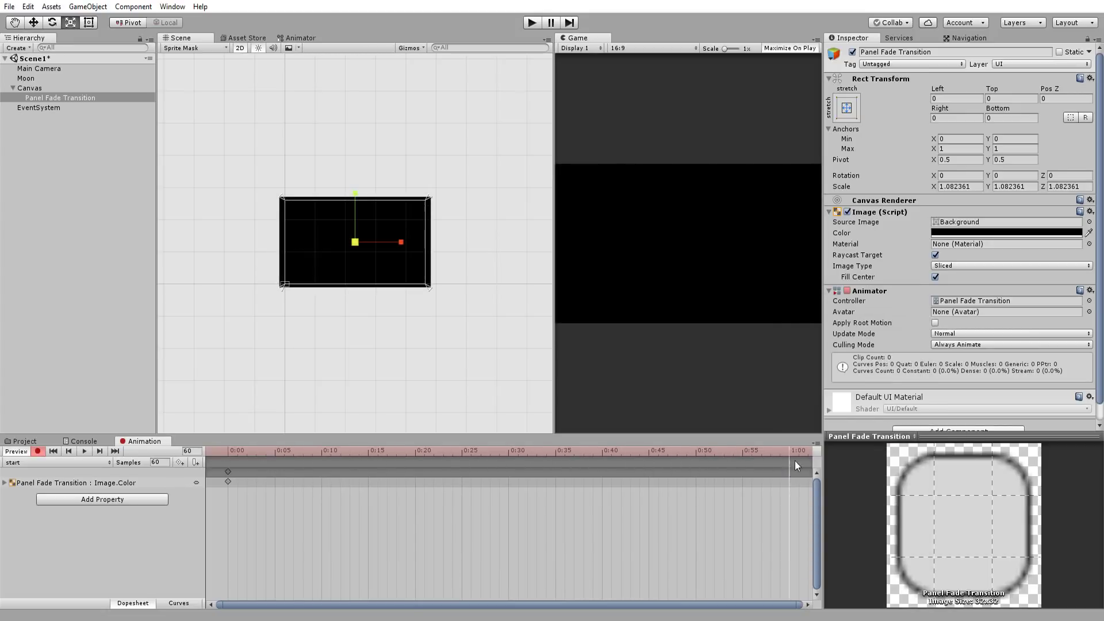
pyautogui.click(943, 232)
pyautogui.moveTo(863, 509); pyautogui.dragTo(723, 506)
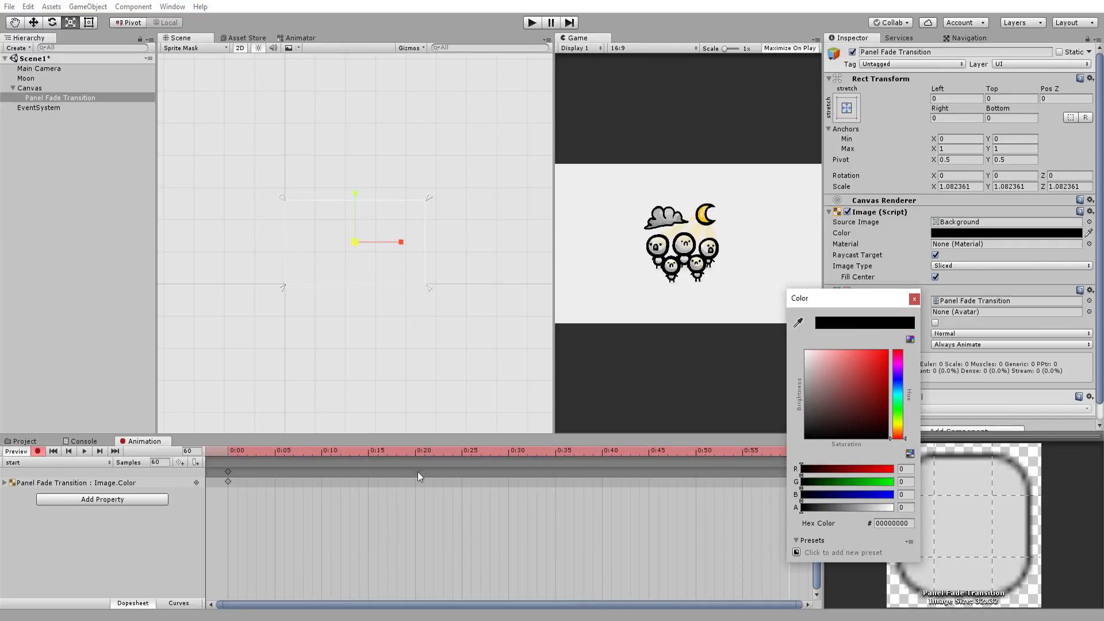
pyautogui.click(914, 299)
pyautogui.click(85, 451)
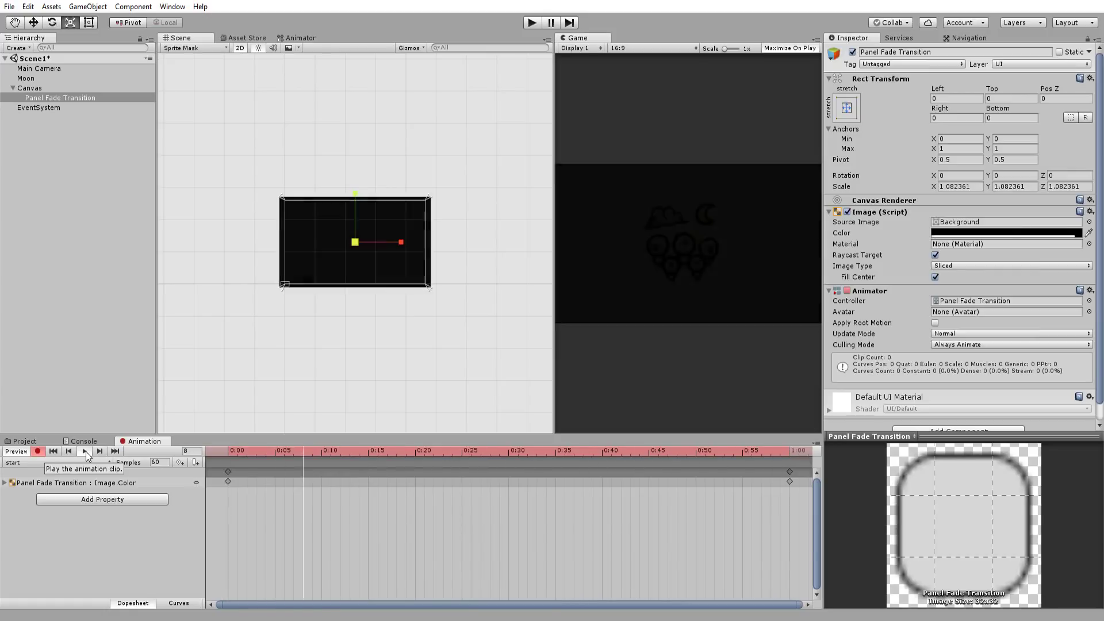
# Create a clip named 'idle' and record the panel colour with alpha 0
pyautogui.click(67, 463)
pyautogui.click(49, 492)
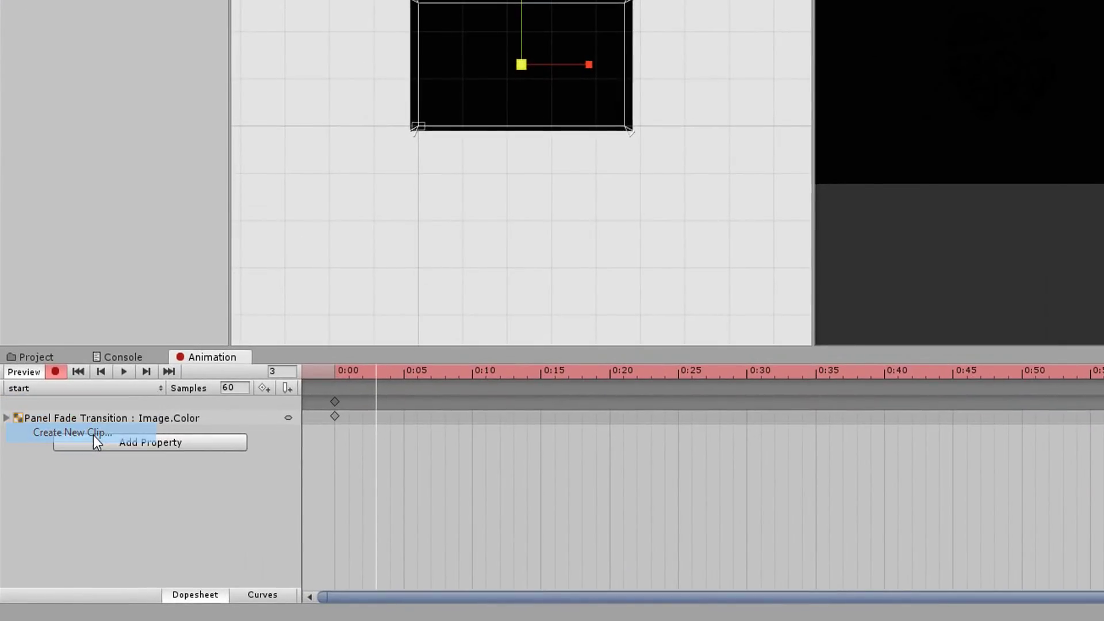
pyautogui.write('idle')
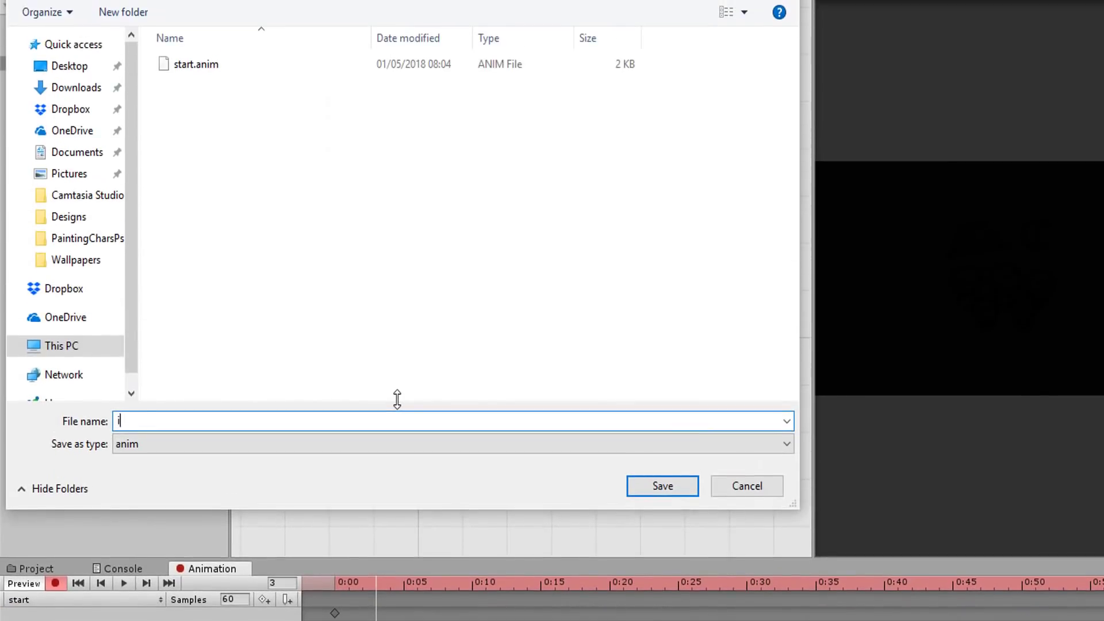
pyautogui.press('Return')
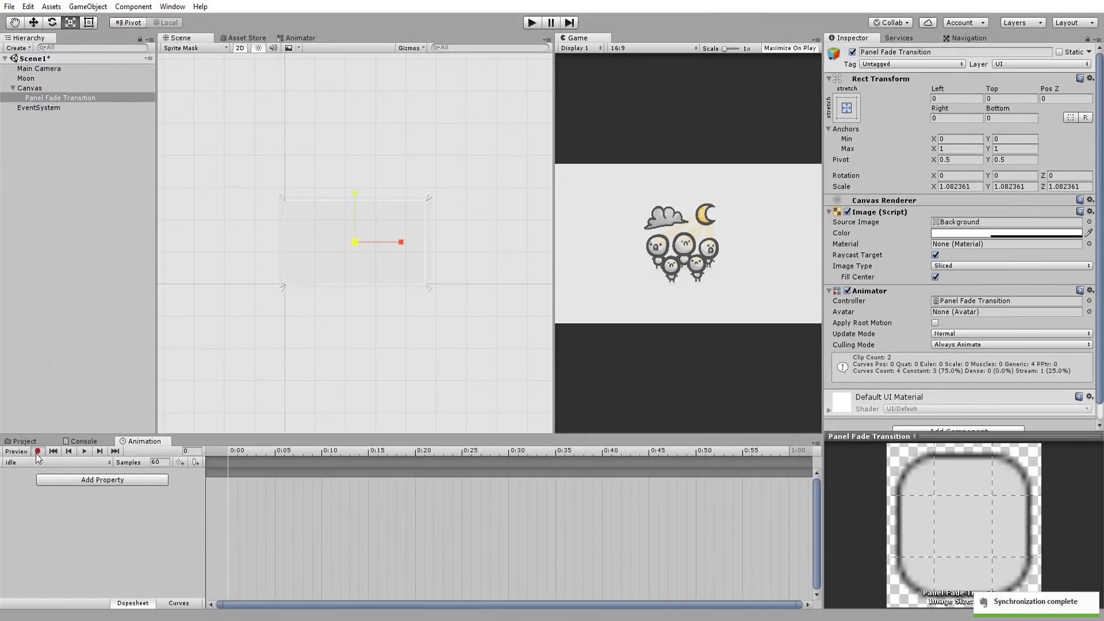
pyautogui.click(42, 486)
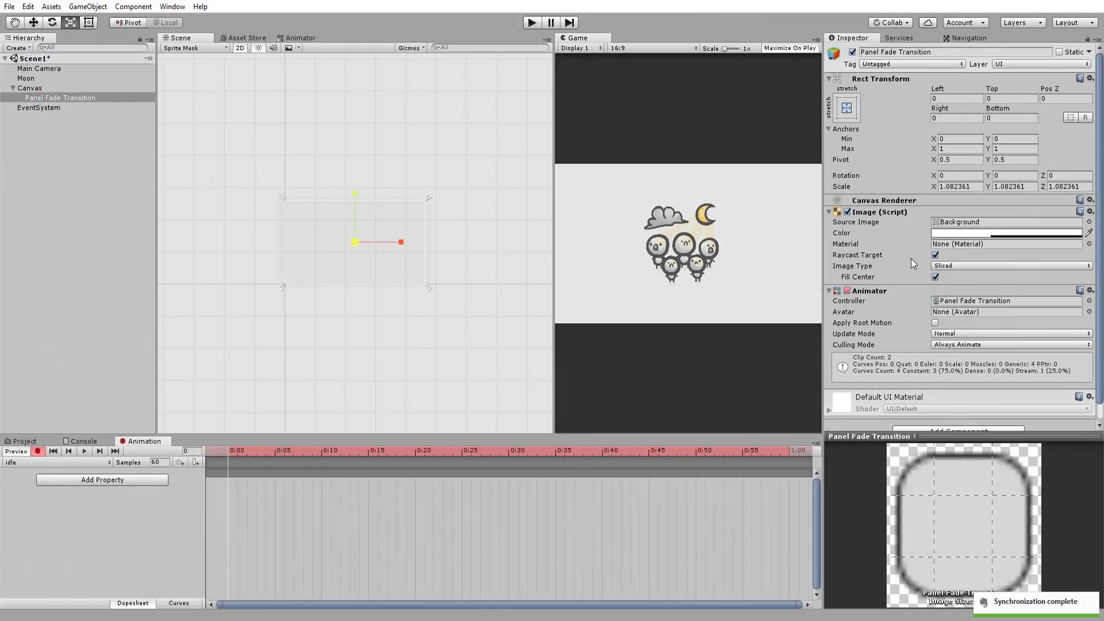
pyautogui.click(951, 234)
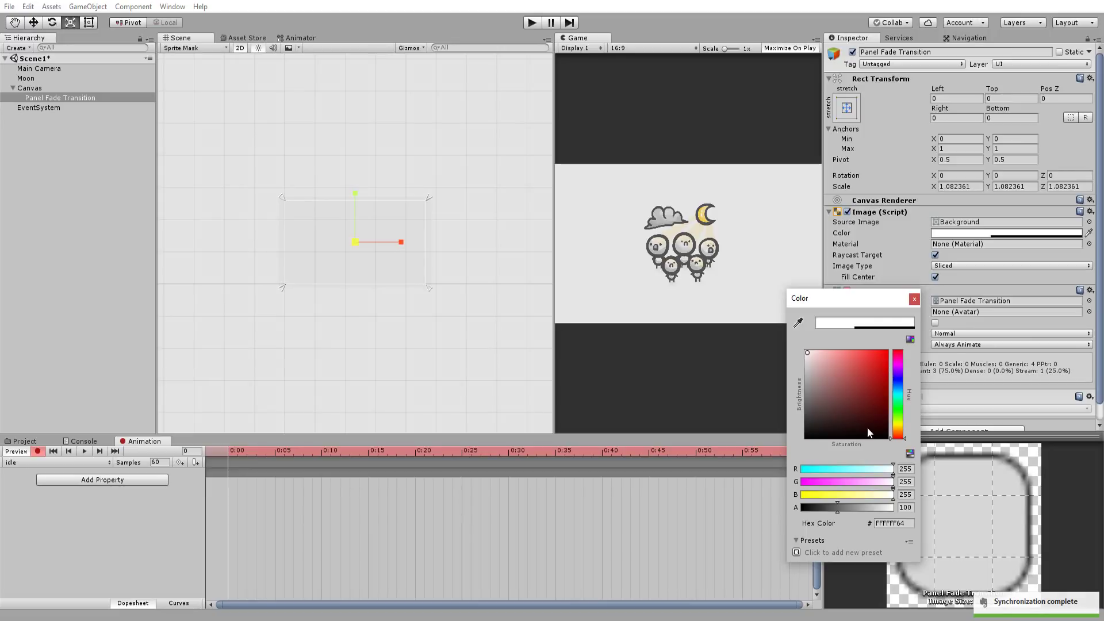
pyautogui.moveTo(842, 507); pyautogui.dragTo(772, 506)
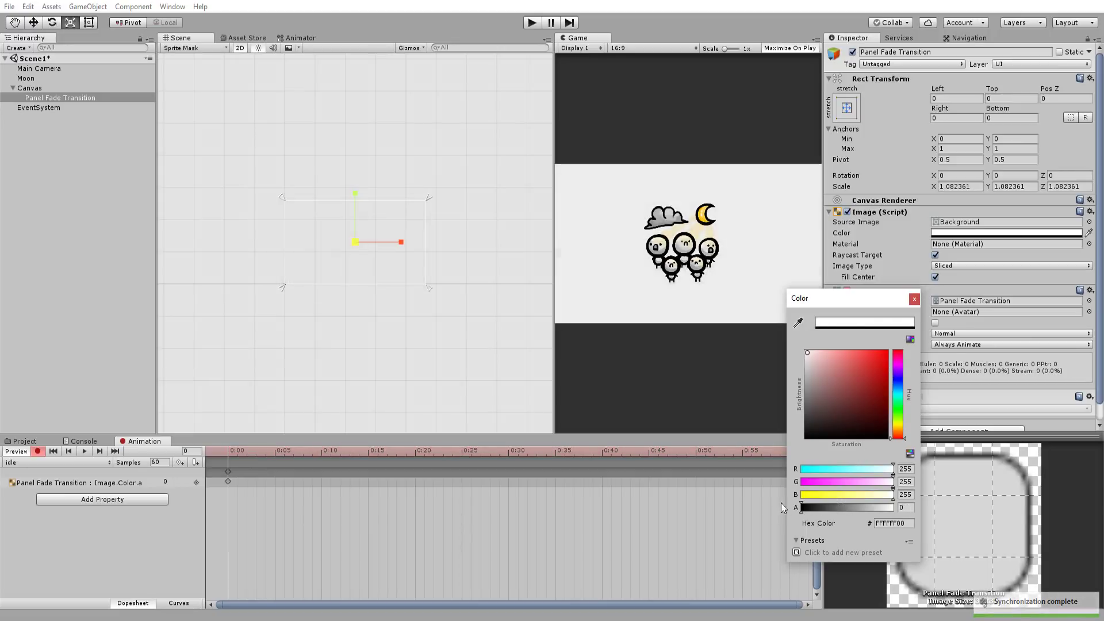
# Create a new clip named 'end' and start recording into it
pyautogui.click(914, 299)
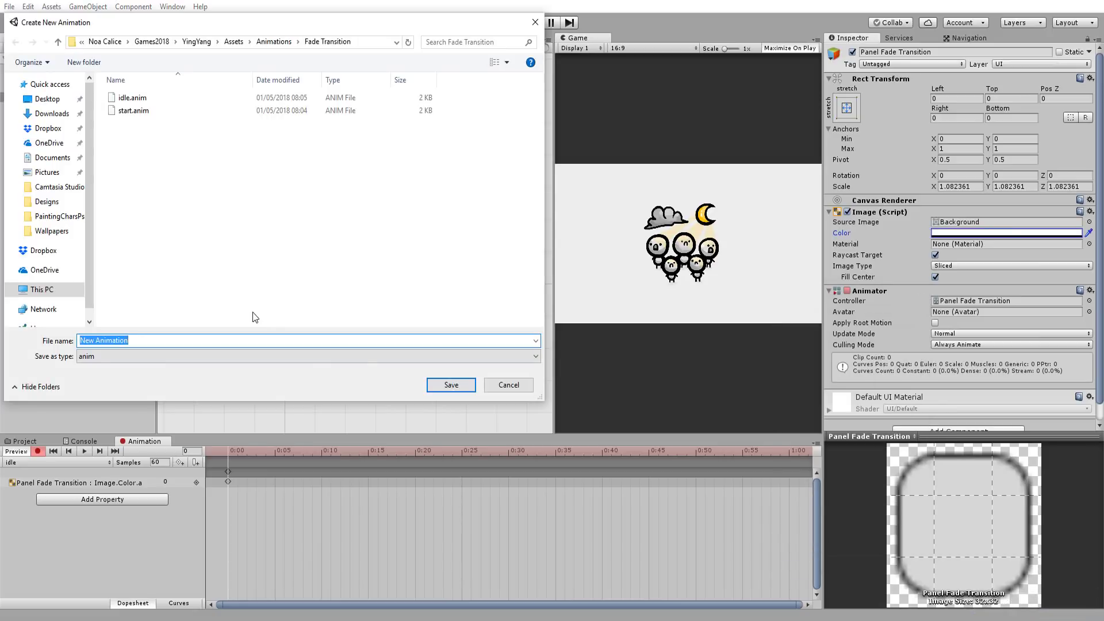
pyautogui.write('end')
pyautogui.press('Return')
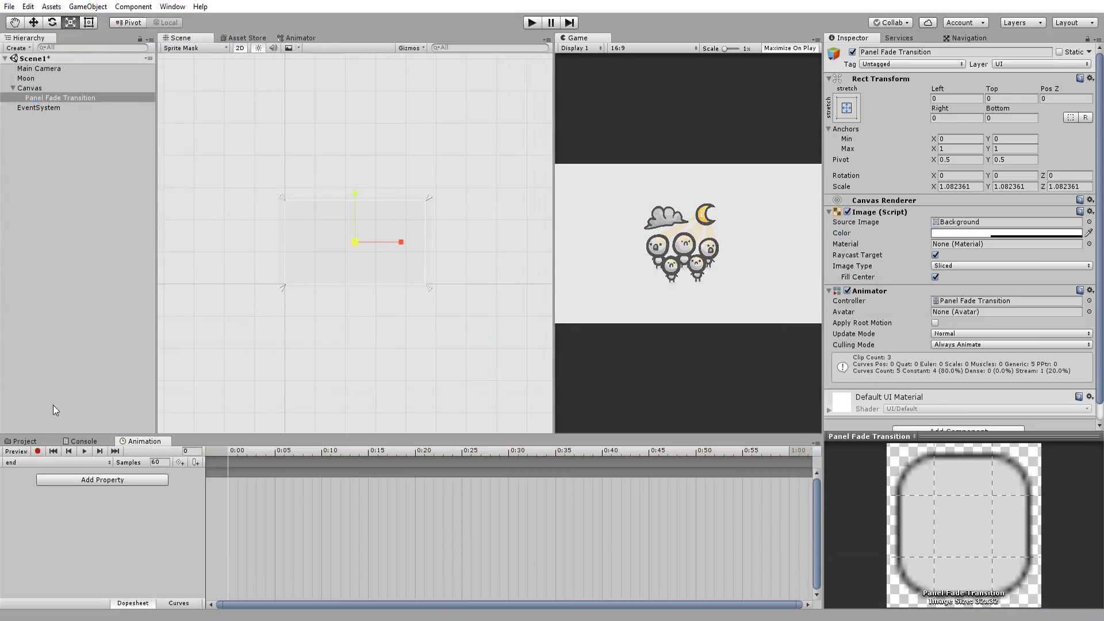
pyautogui.click(38, 452)
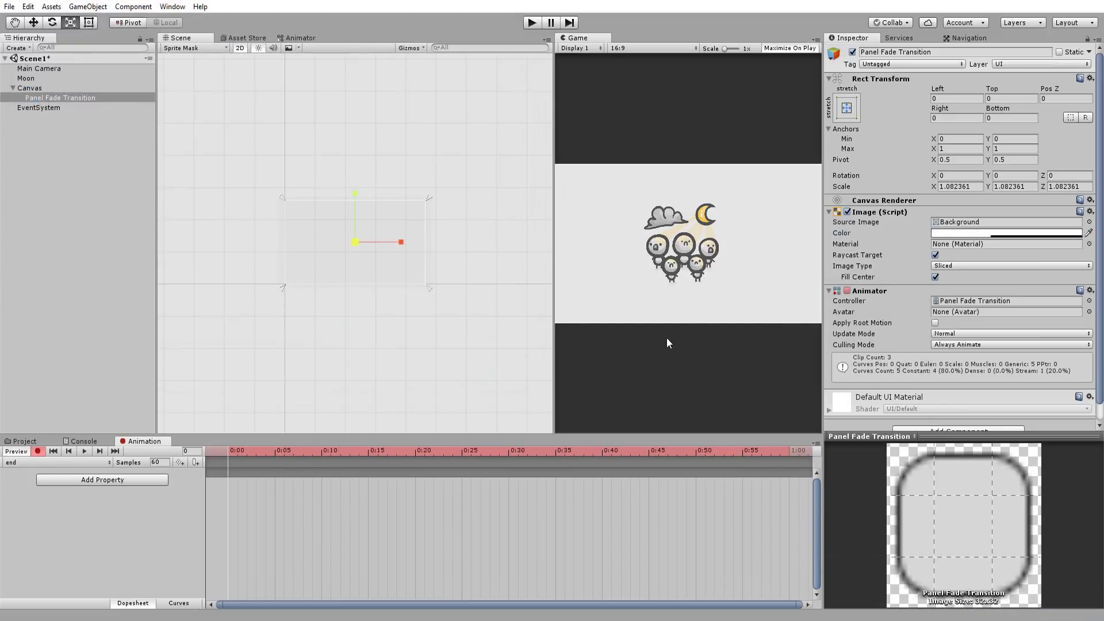
# Key the panel image colour to opaque black (000000FF), then stop recording
pyautogui.click(955, 232)
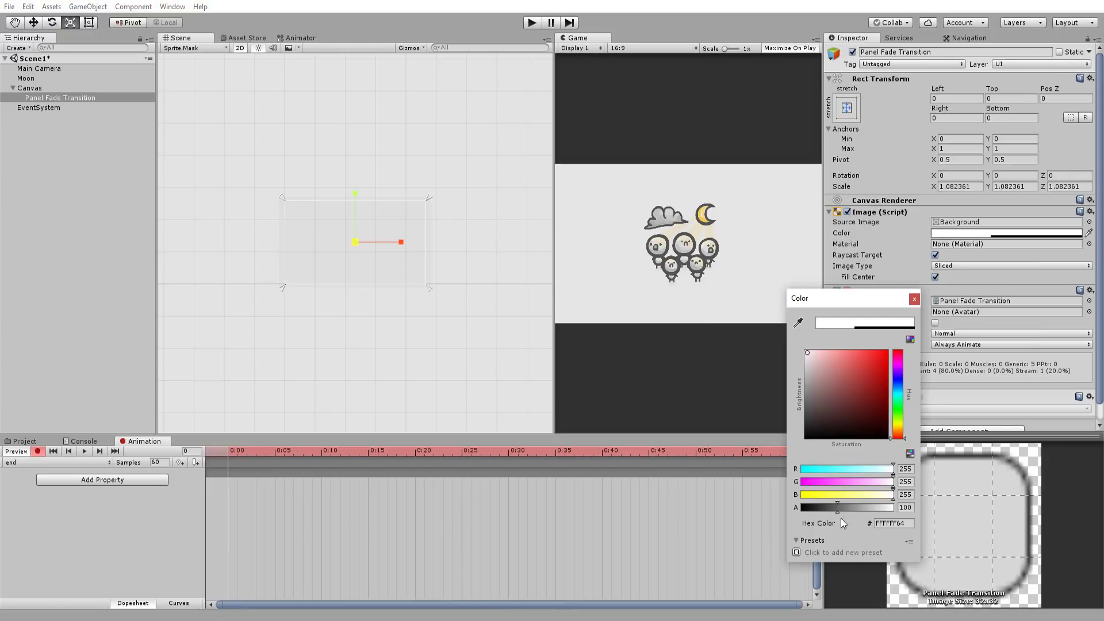
pyautogui.moveTo(820, 408); pyautogui.dragTo(821, 439)
pyautogui.moveTo(827, 508); pyautogui.dragTo(781, 518)
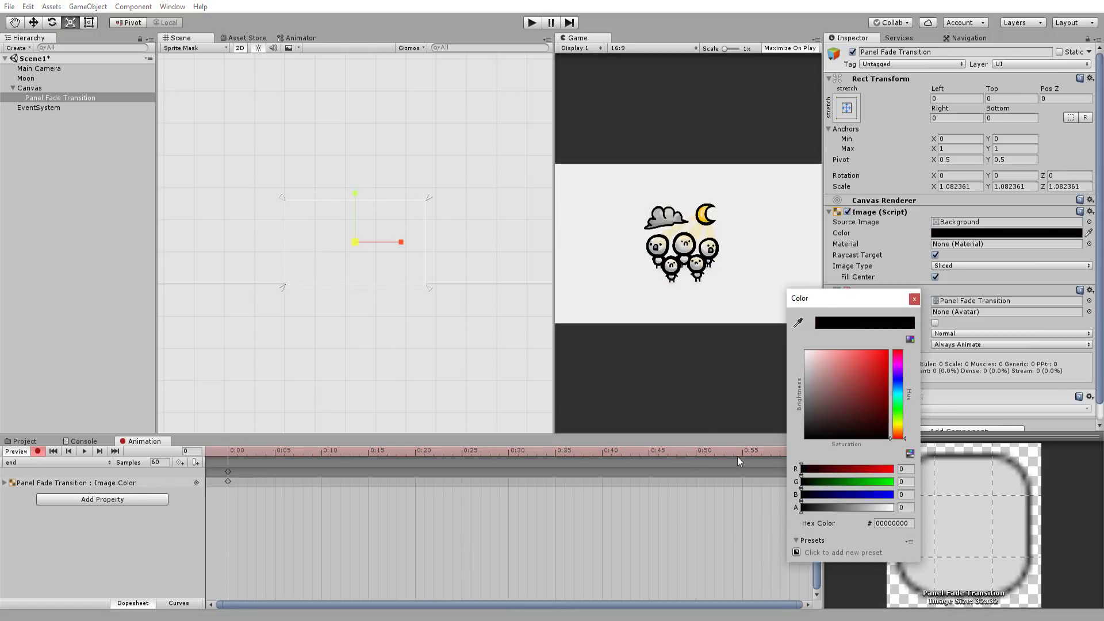
pyautogui.moveTo(875, 509); pyautogui.dragTo(962, 498)
pyautogui.click(913, 299)
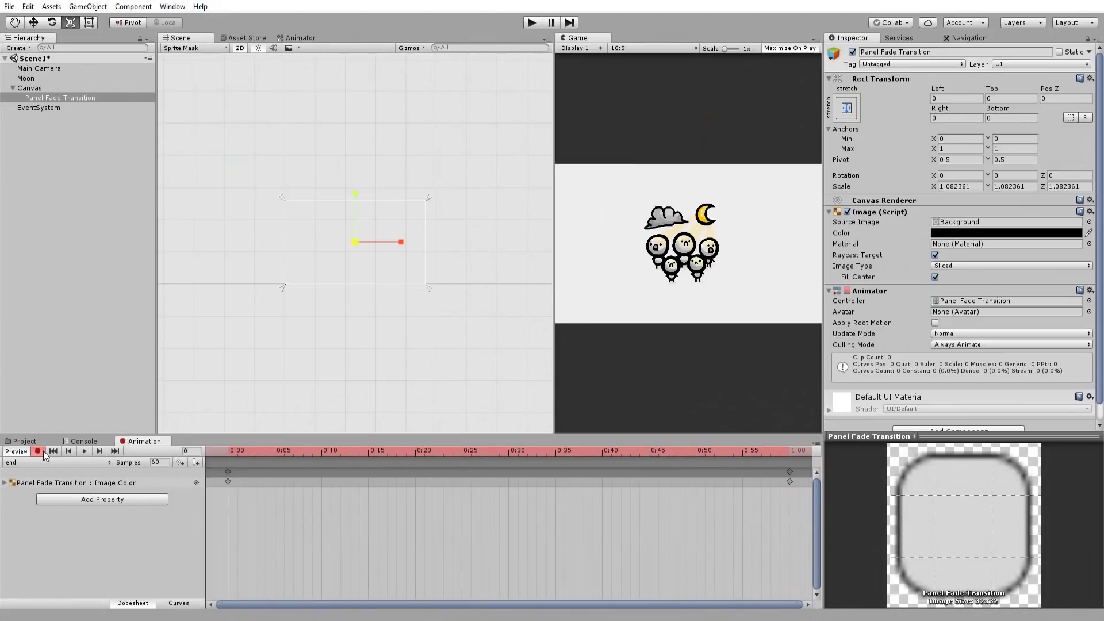
pyautogui.click(38, 451)
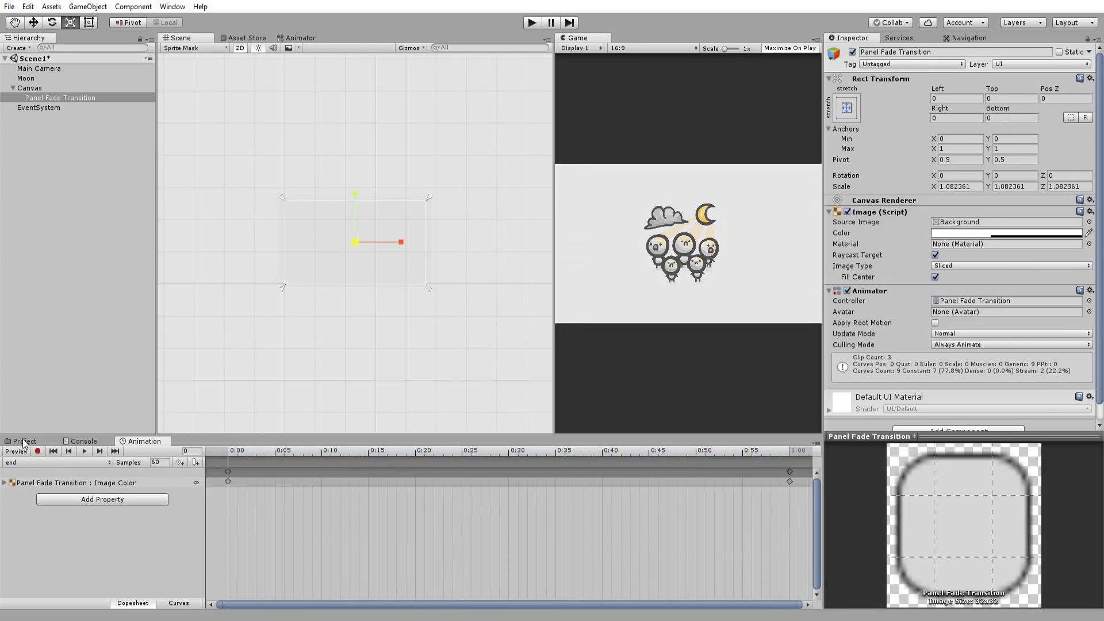
pyautogui.click(23, 440)
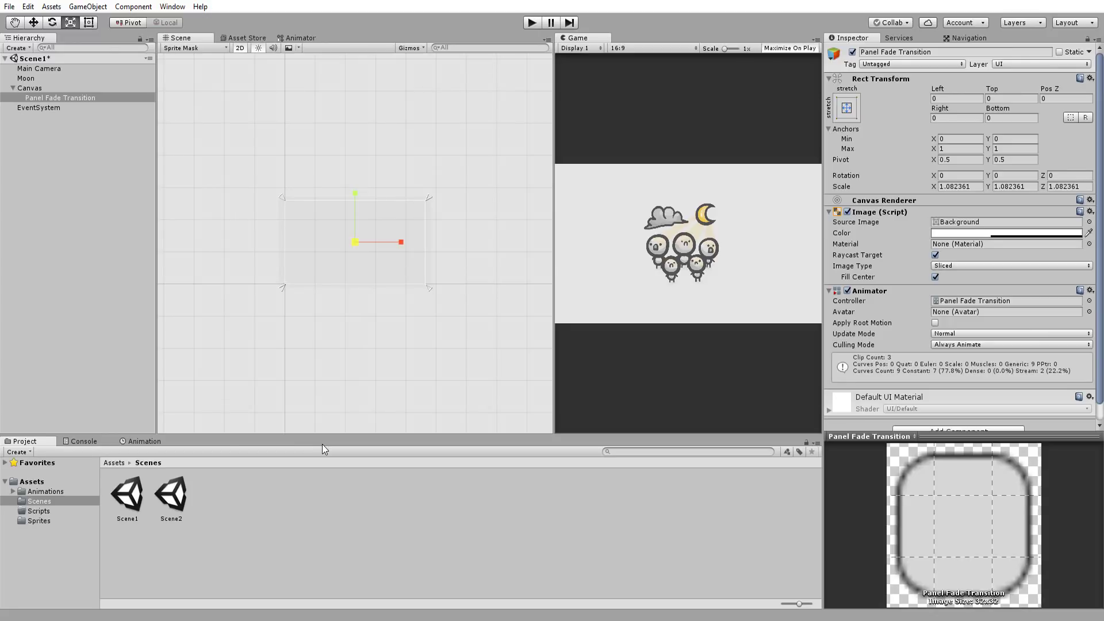
# Add an empty GameObject and name it Scene Manager
pyautogui.click(25, 48)
pyautogui.click(58, 64)
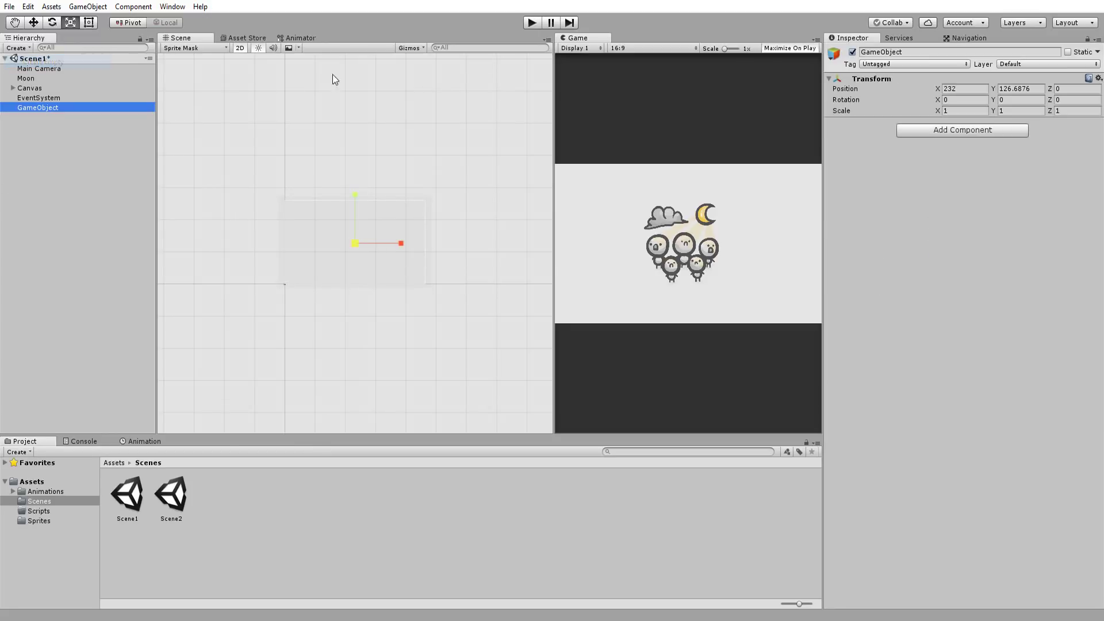
pyautogui.click(1056, 52)
pyautogui.write('Scene Manager')
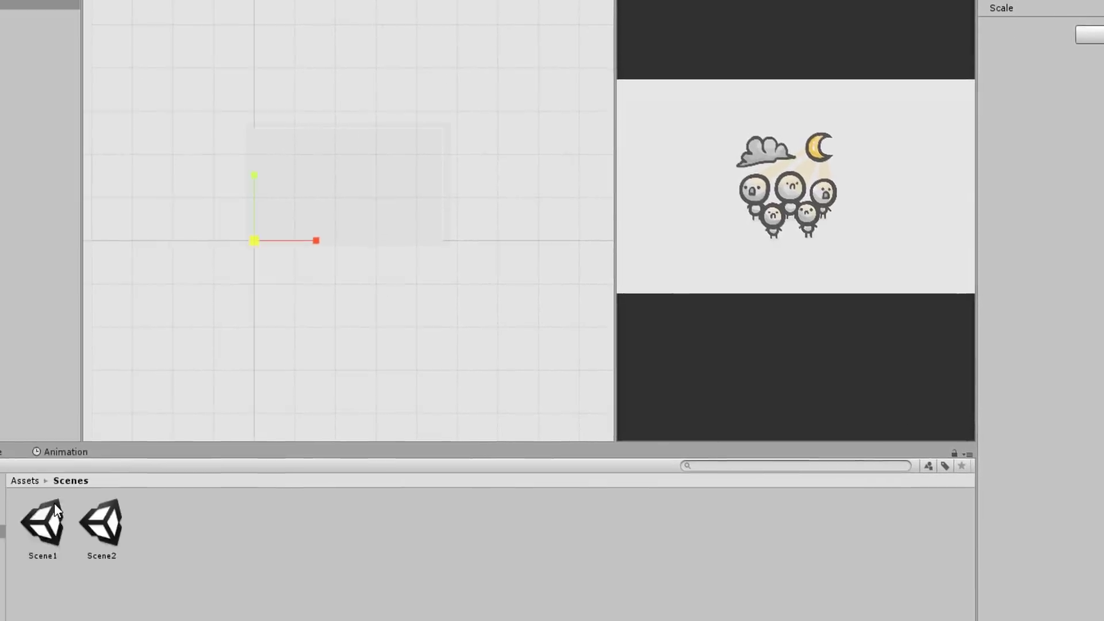
# Create a SceneTransitions C# script in Scripts and attach it to Scene Manager
pyautogui.click(52, 473)
pyautogui.rightClick(362, 437)
pyautogui.moveTo(402, 207)
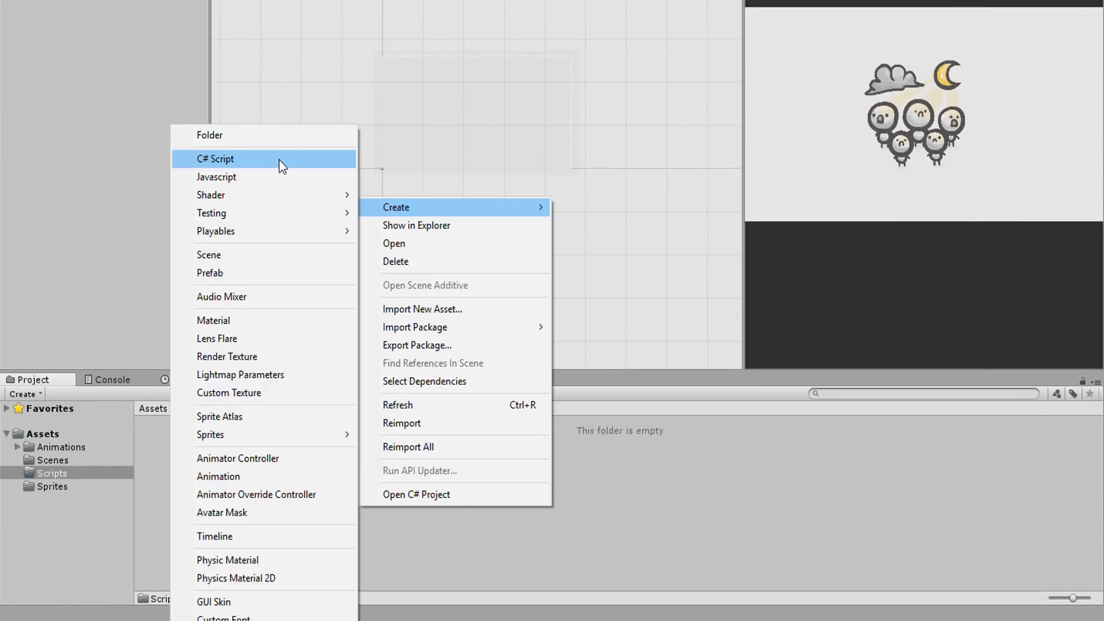
pyautogui.click(280, 161)
pyautogui.write('SceneTransitions')
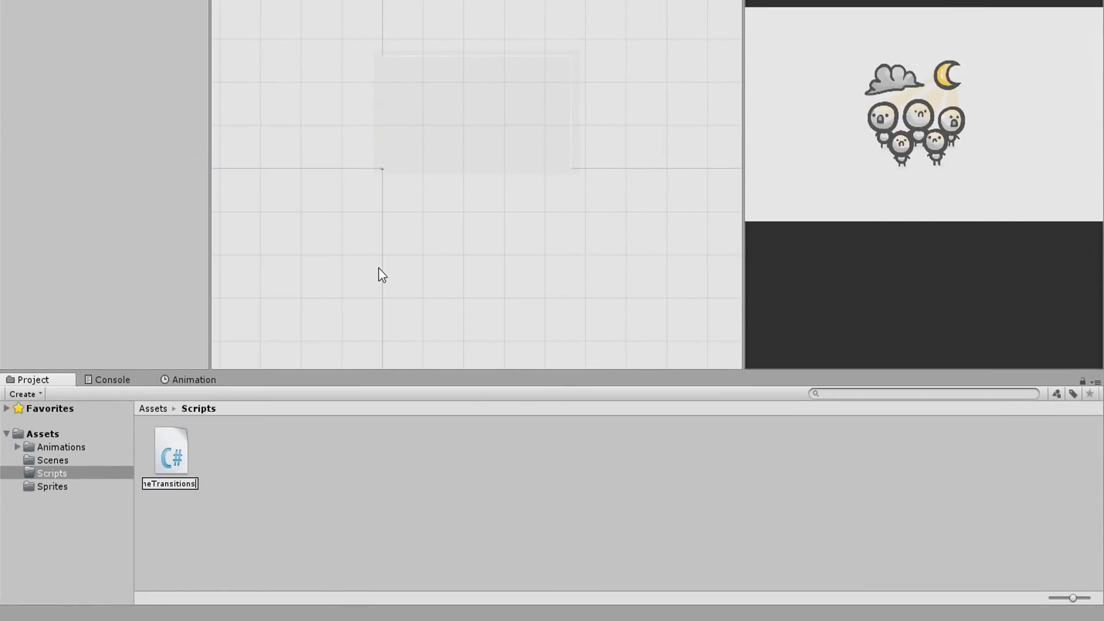
pyautogui.press('Return')
pyautogui.moveTo(170, 454); pyautogui.dragTo(996, 142)
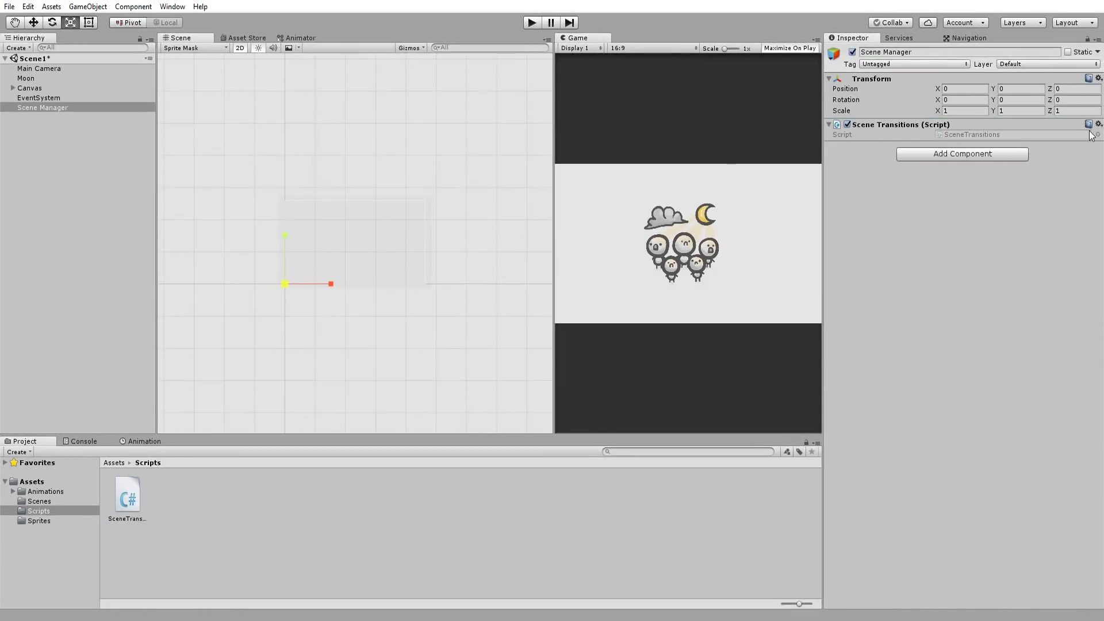
# Open SceneTransitions and declare 'public Animator transitionAnim;'
pyautogui.doubleClick(1091, 135)
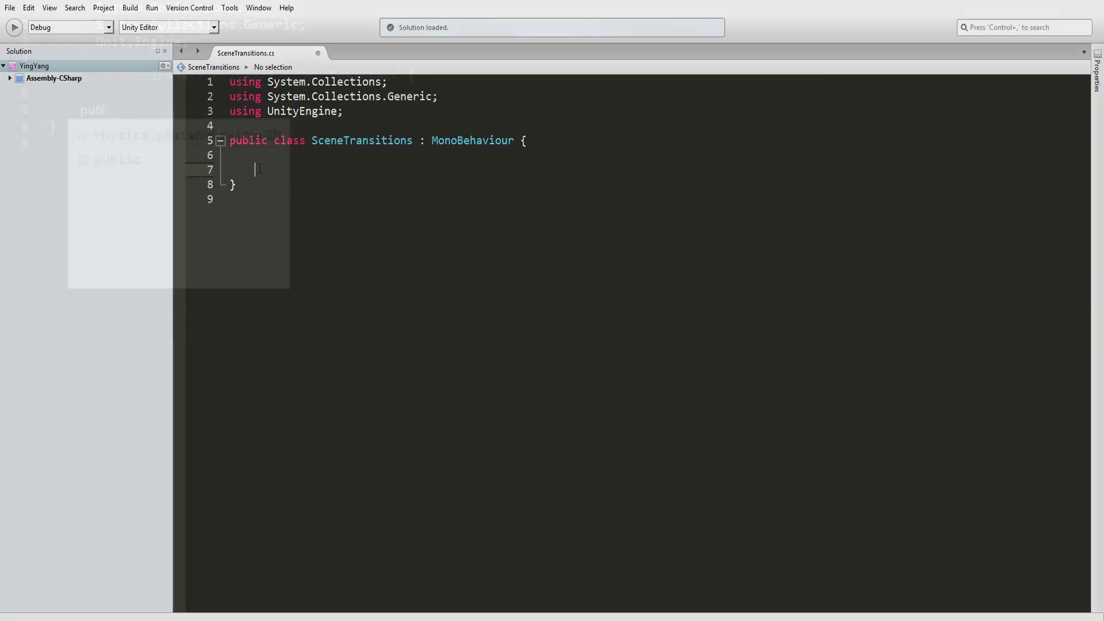
pyautogui.write('lic An')
pyautogui.press('Return')
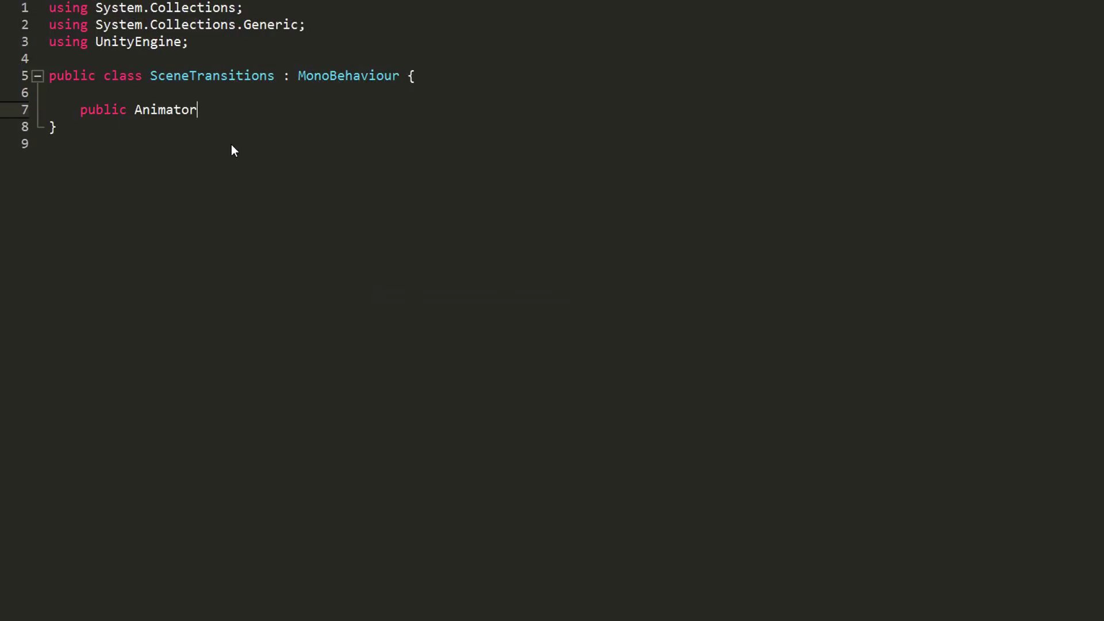
pyautogui.write('transitionAnim')
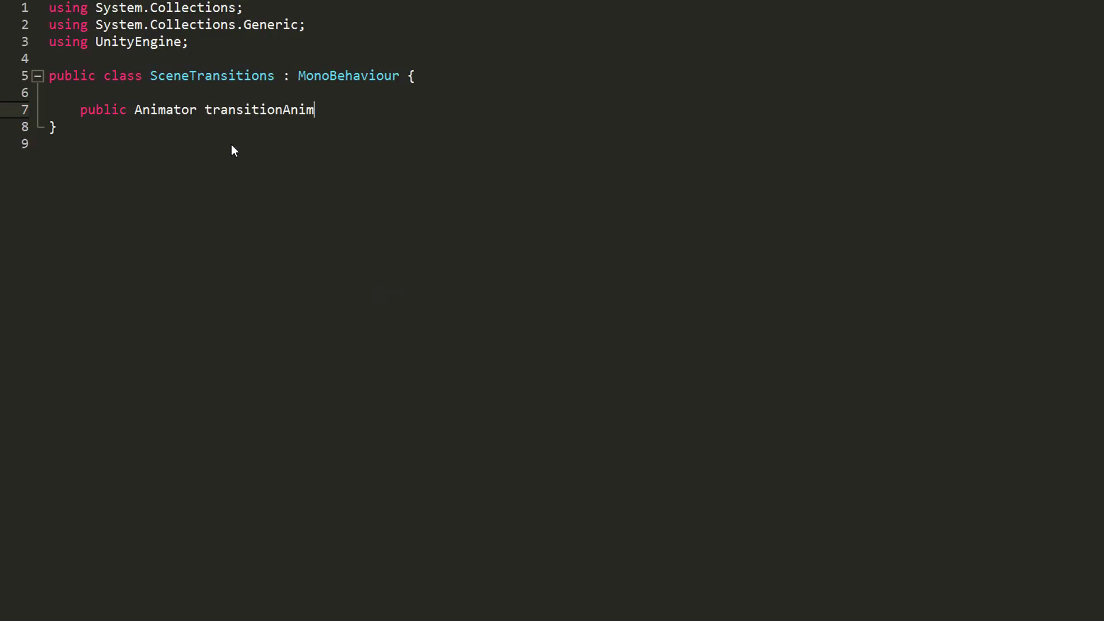
pyautogui.write(';')
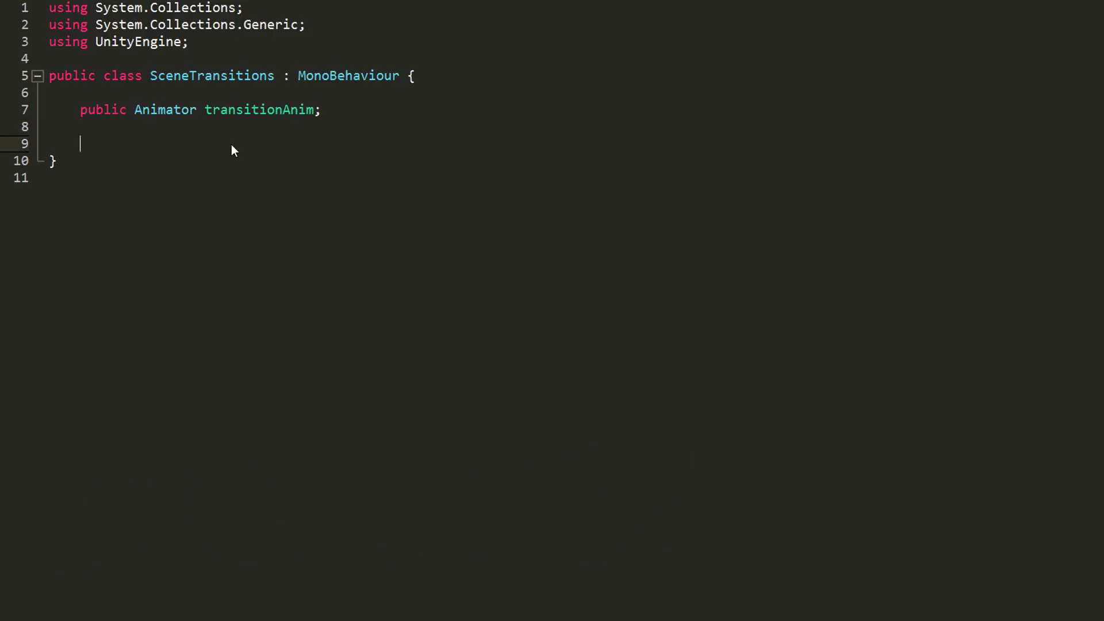
# Add an Update method with an if checking Input.GetKeyDown(KeyCode.Space)
pyautogui.write('void Update(){')
pyautogui.press('Return')
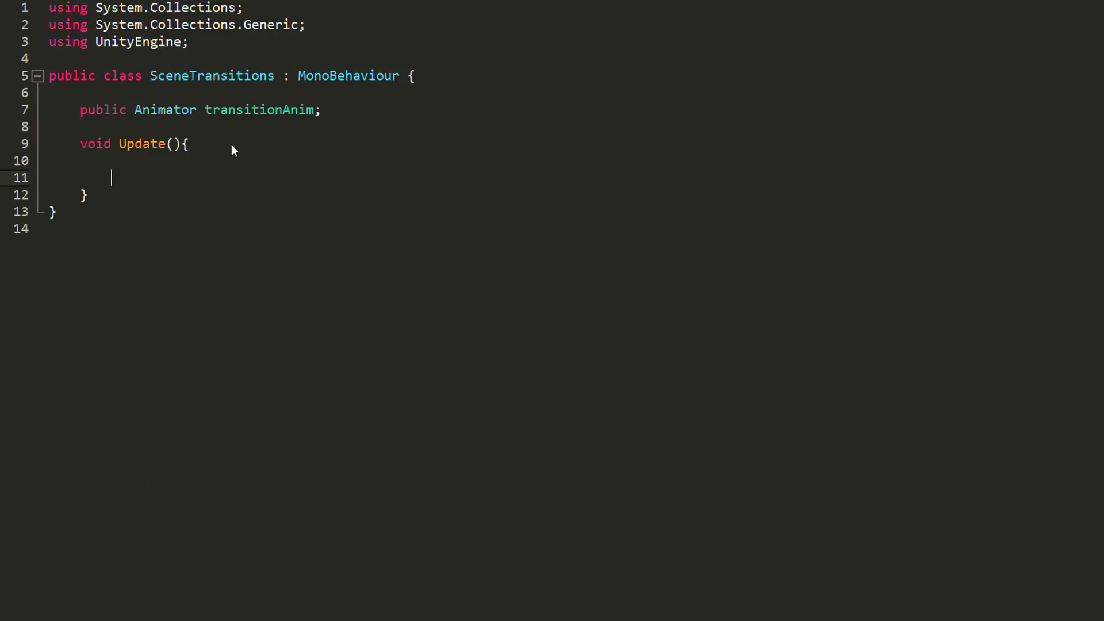
pyautogui.write('if(){')
pyautogui.press('Return')
pyautogui.press('Up')
pyautogui.press('End')
pyautogui.press('Left')
pyautogui.press('Left')
pyautogui.write('Input.GetKeyDown(KeyCode.Space')
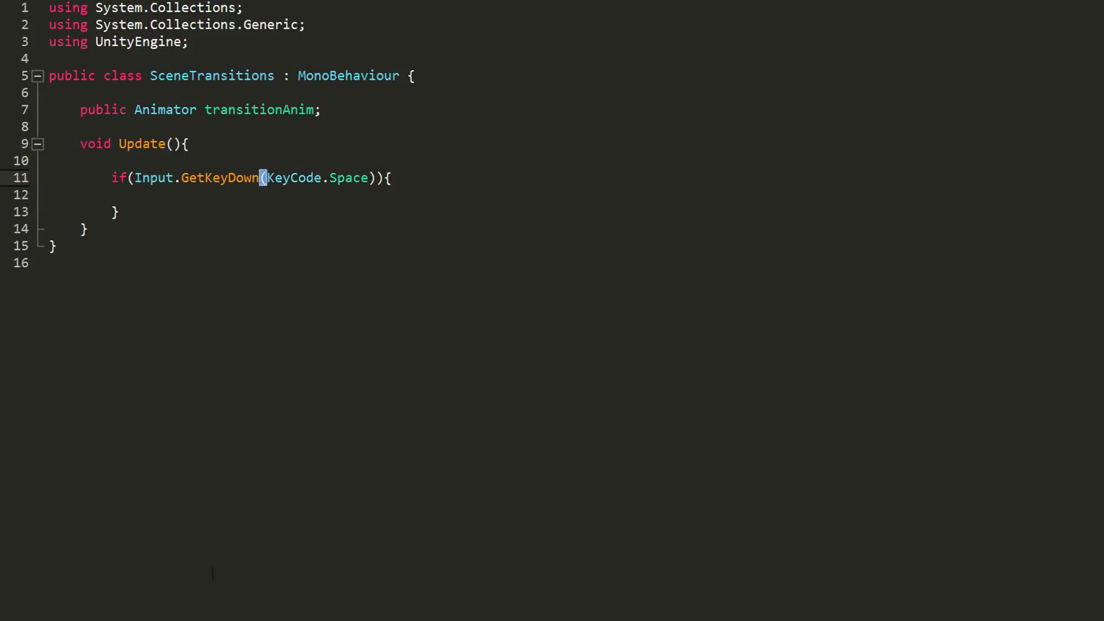
# Add 'using UnityEngine.SceneManagement;' and call SceneManager.LoadScene() inside the if block
pyautogui.click(227, 41)
pyautogui.press('Return')
pyautogui.write('using UnityEngine')
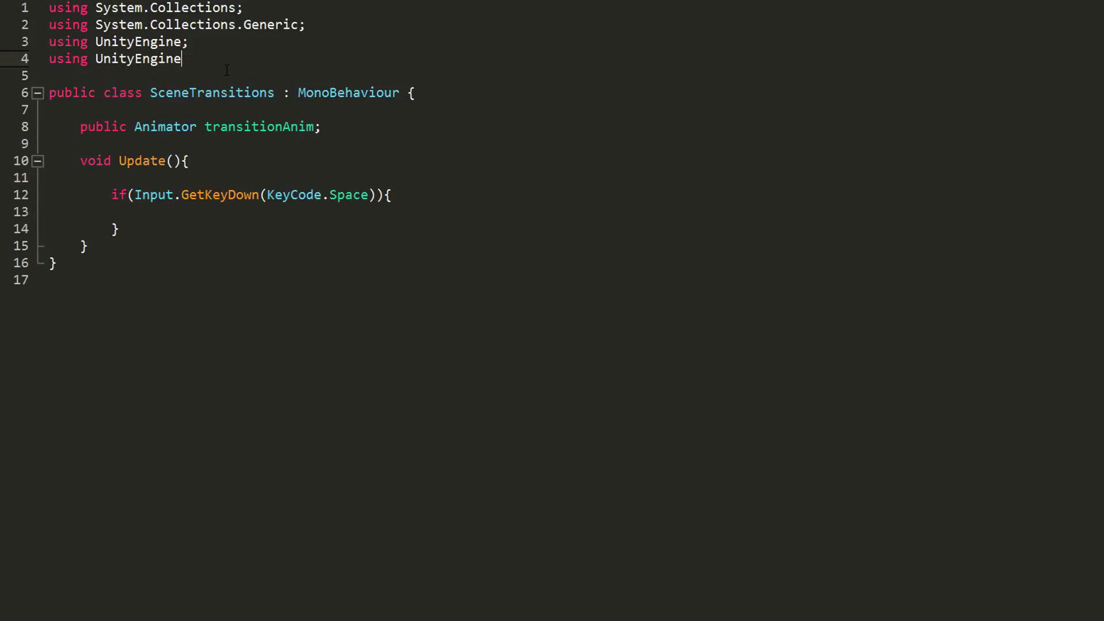
pyautogui.write('.SceneManagement;')
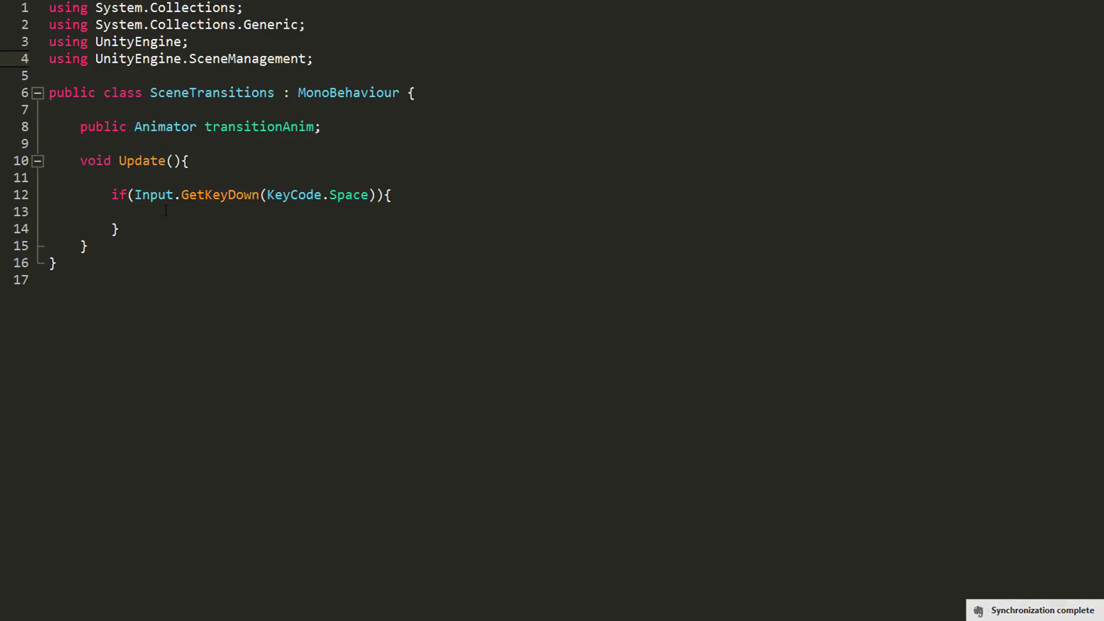
pyautogui.click(270, 212)
pyautogui.write('SceneManager.')
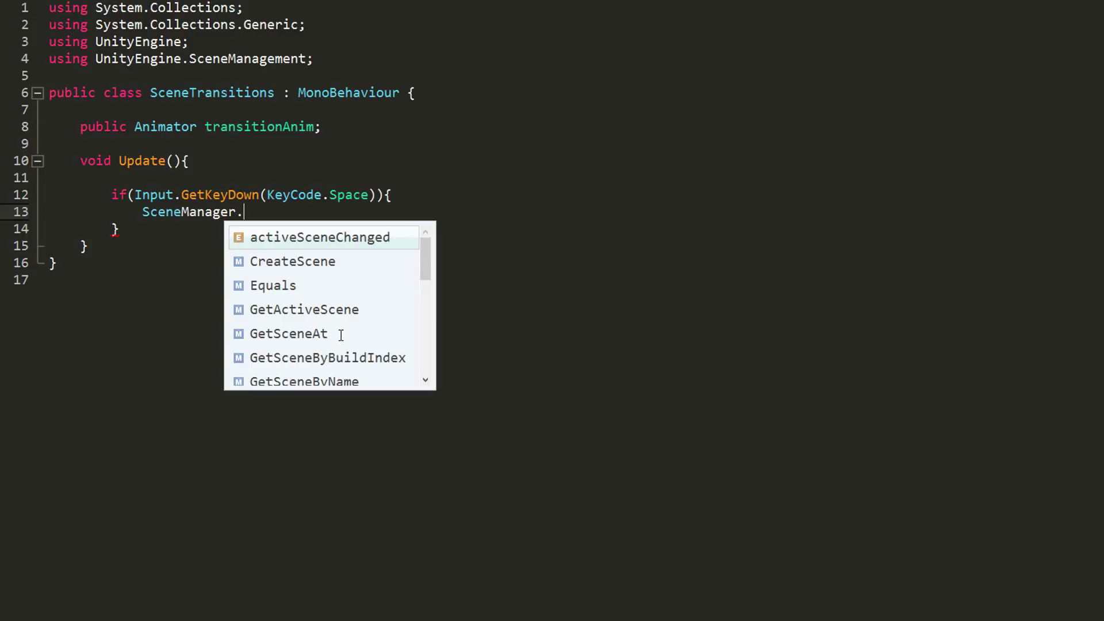
pyautogui.write('LoadScene();')
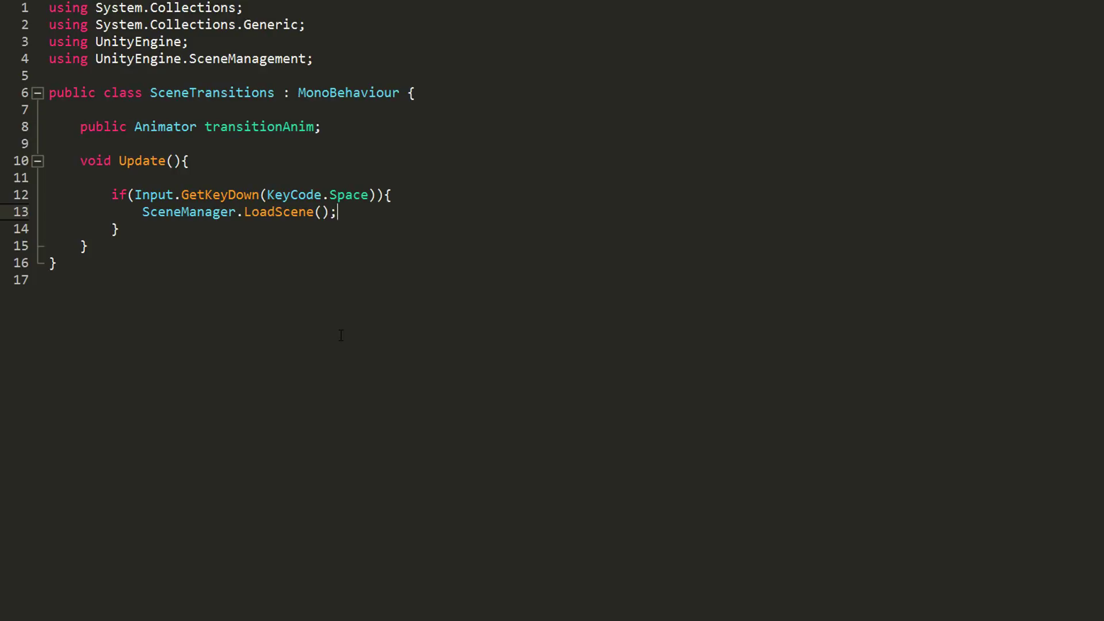
# Declare 'public string sceneName;' below the Animator field
pyautogui.click(363, 127)
pyautogui.press('Return')
pyautogui.write('public string scene')
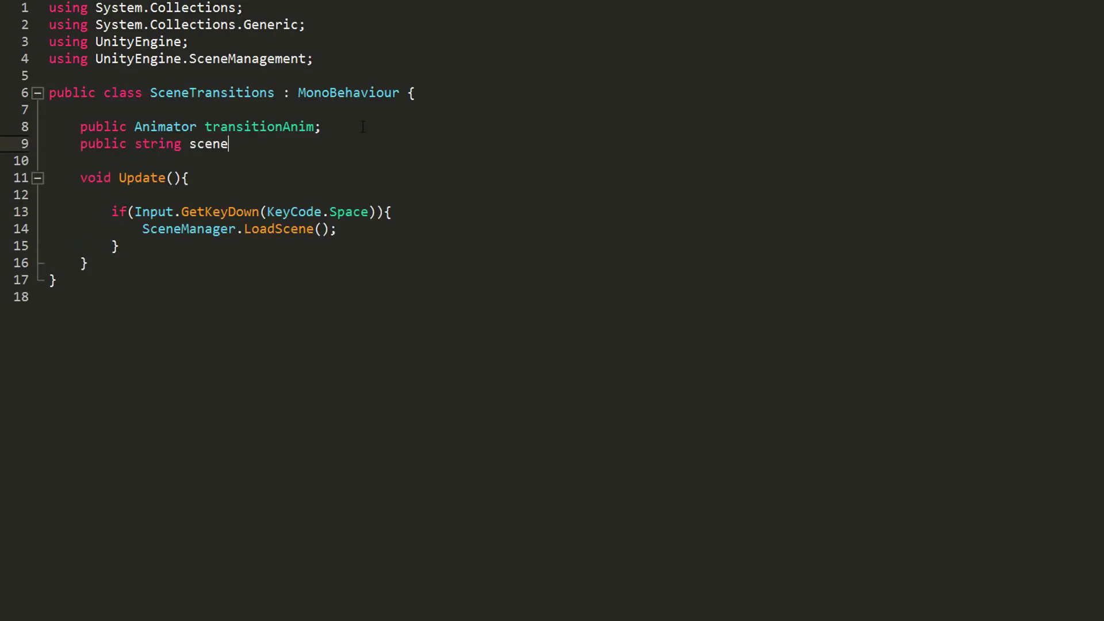
pyautogui.write('Name;')
# Pass sceneName into the call so it reads SceneManager.LoadScene(sceneName)
pyautogui.doubleClick(233, 145)
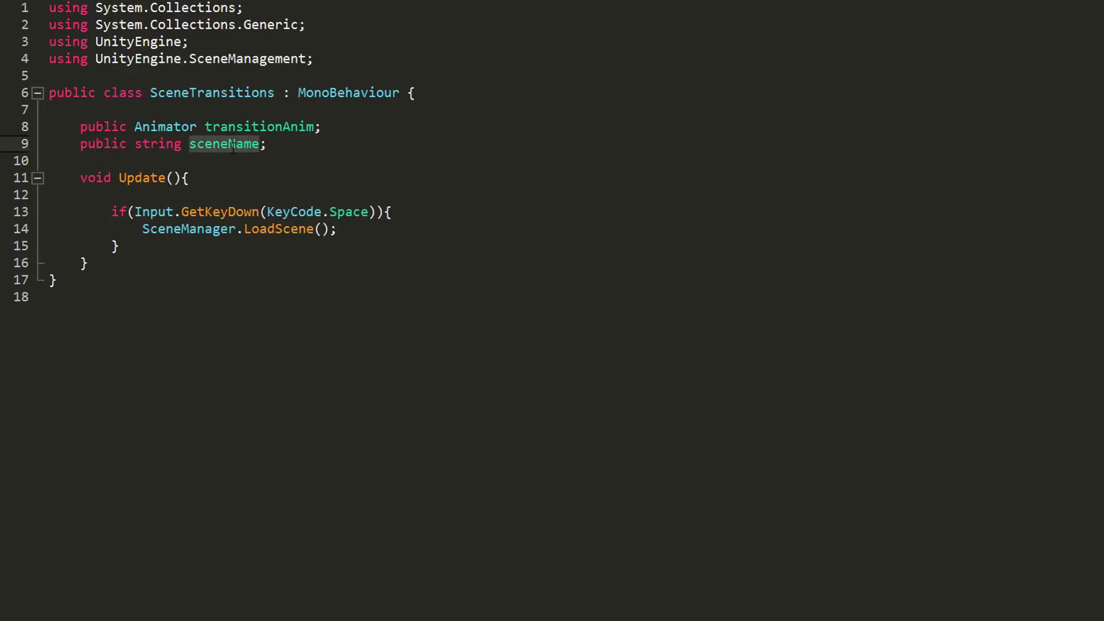
pyautogui.hotkey('ctrl', 'c')
pyautogui.doubleClick(317, 230)
pyautogui.hotkey('ctrl', 'v')
pyautogui.click(315, 230)
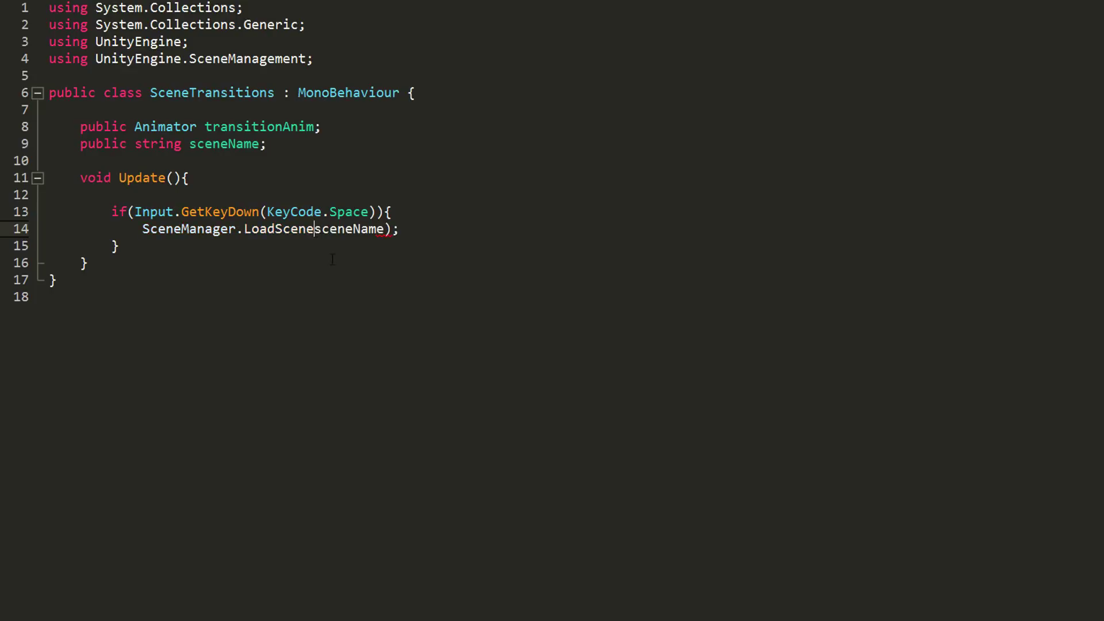
pyautogui.write('(')
pyautogui.click(335, 305)
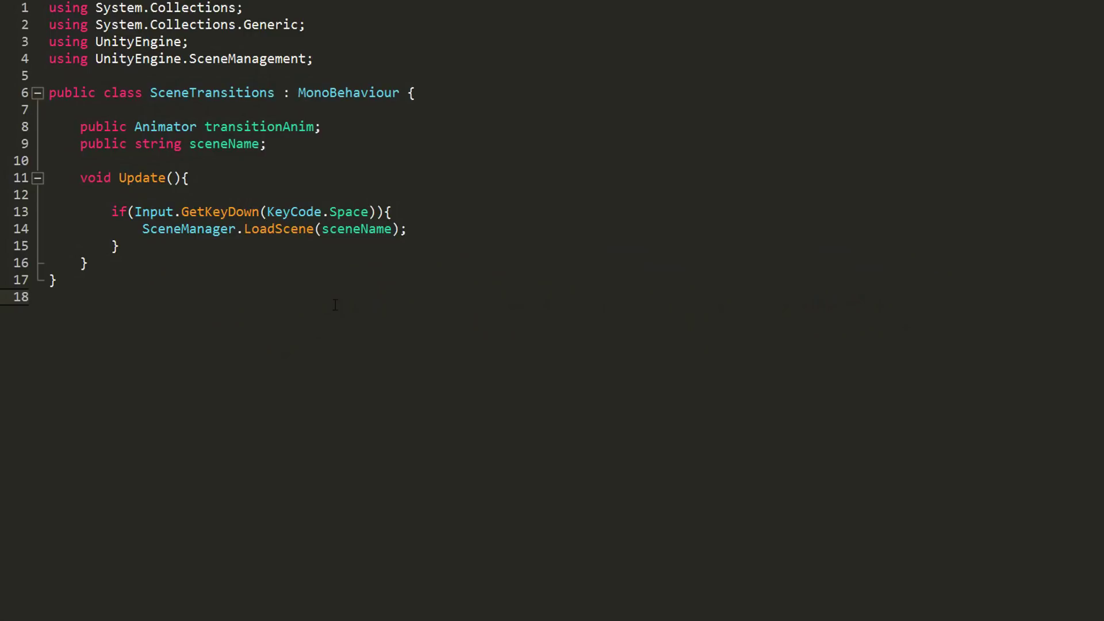
# Add an IEnumerator LoadScene() coroutine that calls transitionAnim.SetTrigger("end")
pyautogui.click(185, 178)
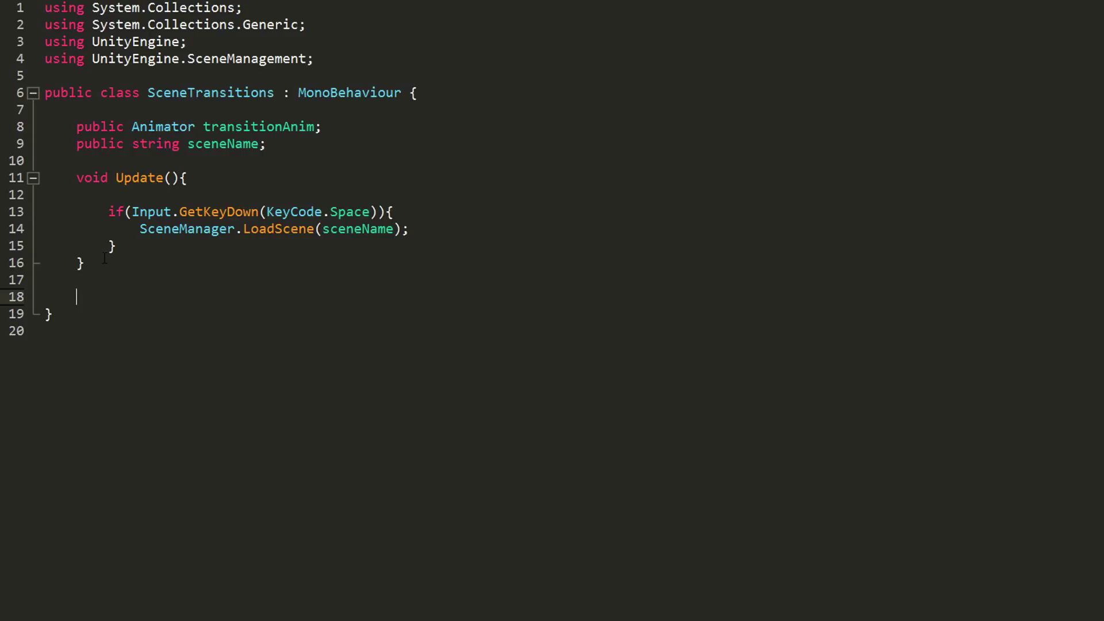
pyautogui.write('IEnumerator')
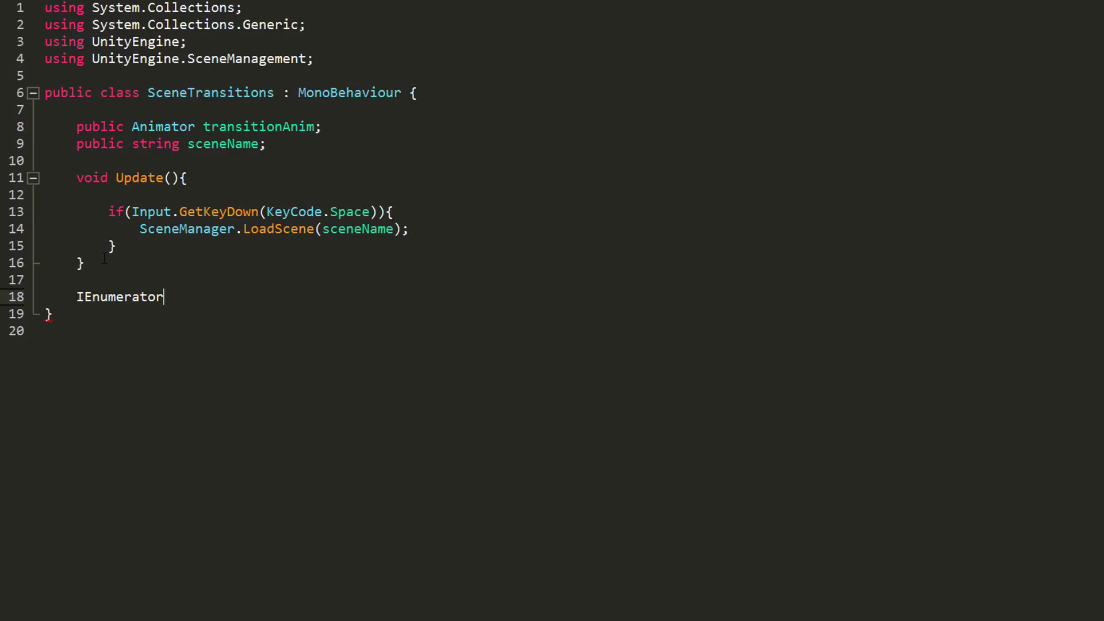
pyautogui.write(' LoadScene()')
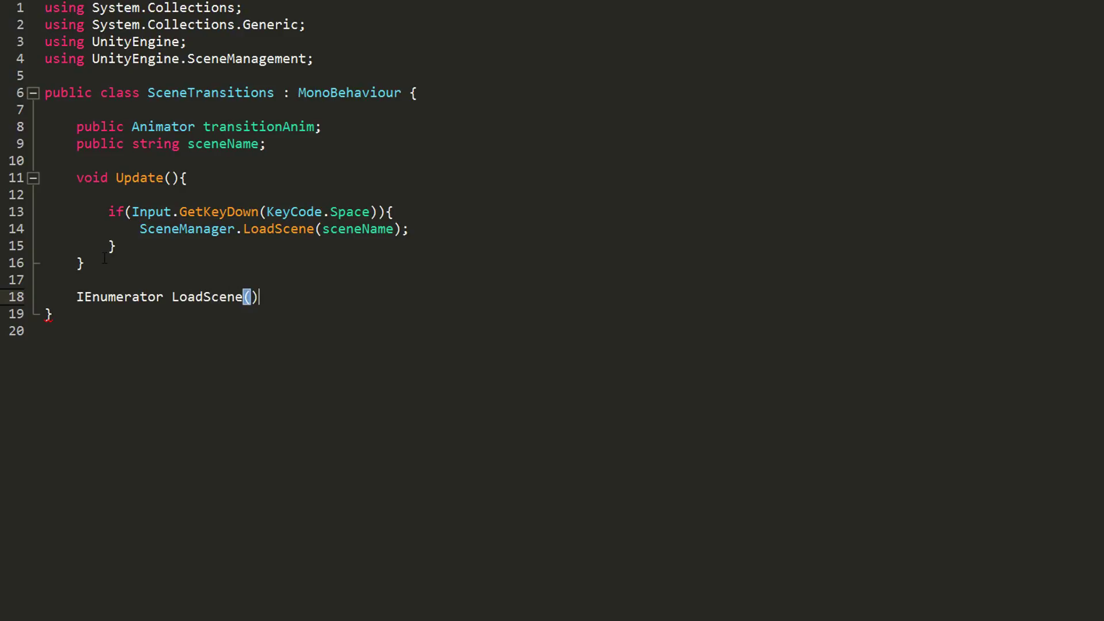
pyautogui.write('{')
pyautogui.press('Return')
pyautogui.press('Return')
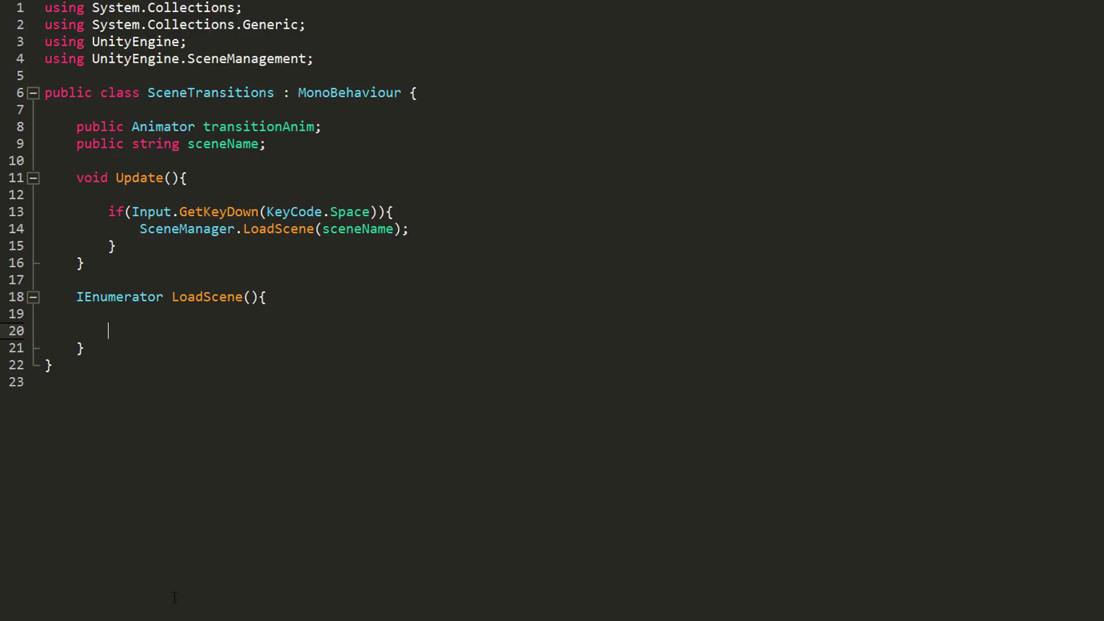
pyautogui.write('transitionAnim.SetTr')
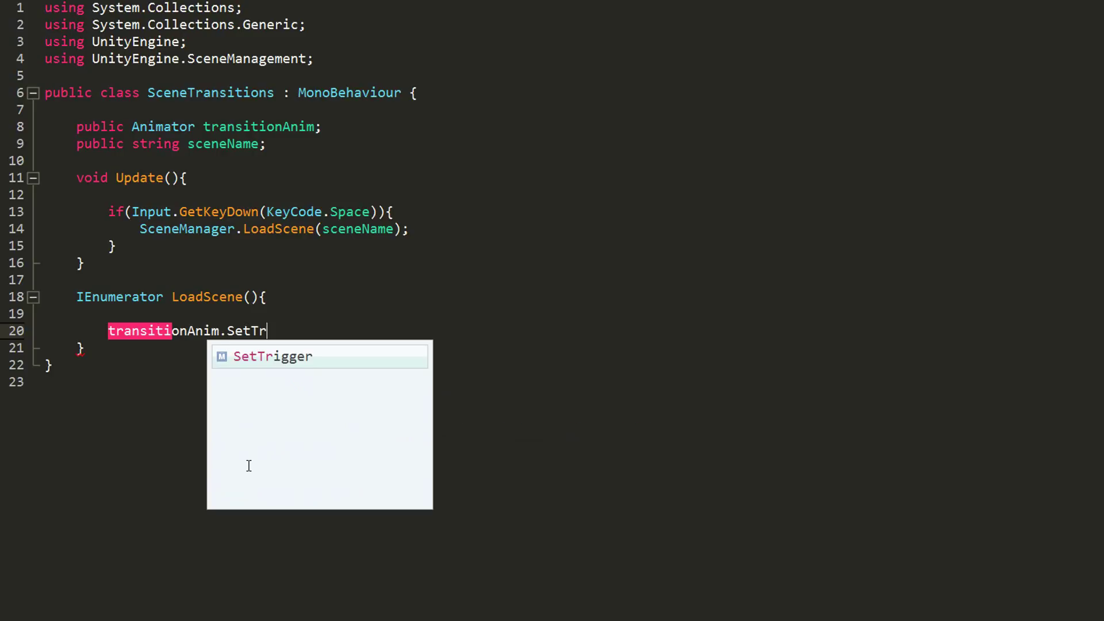
pyautogui.press('Tab')
pyautogui.write('();')
pyautogui.press('Left')
pyautogui.write('"end')
# Follow the trigger with yield return new WaitForSeconds(1.5f)
pyautogui.click(379, 330)
pyautogui.press('Return')
pyautogui.write('yiel')
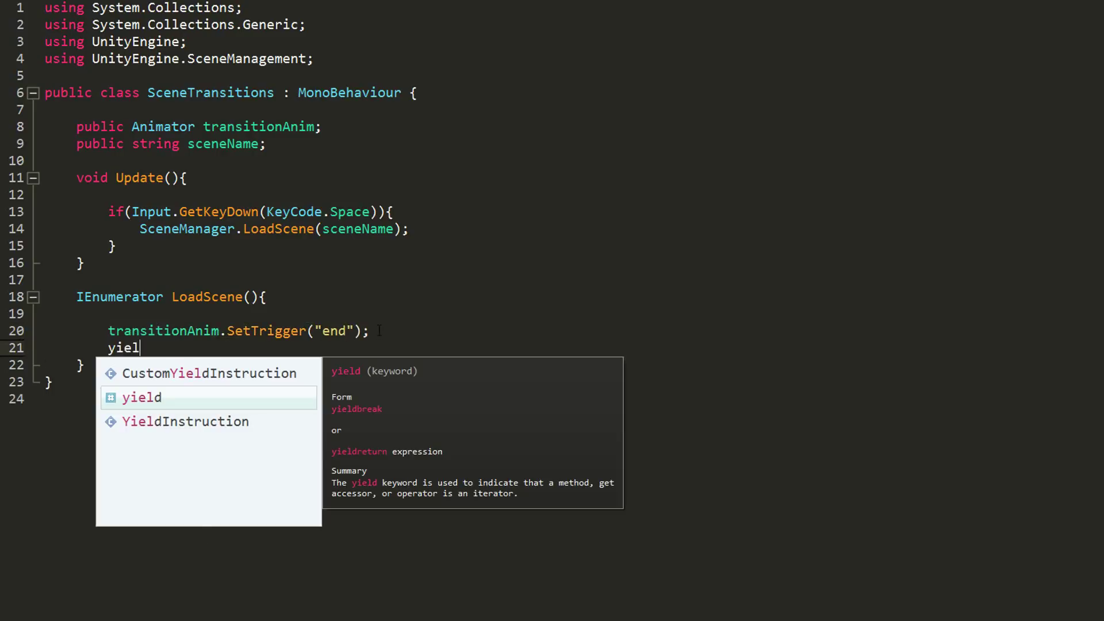
pyautogui.write('d return new WaitForSeconds(1);')
pyautogui.press('Left')
pyautogui.press('Left')
pyautogui.write('1.5f')
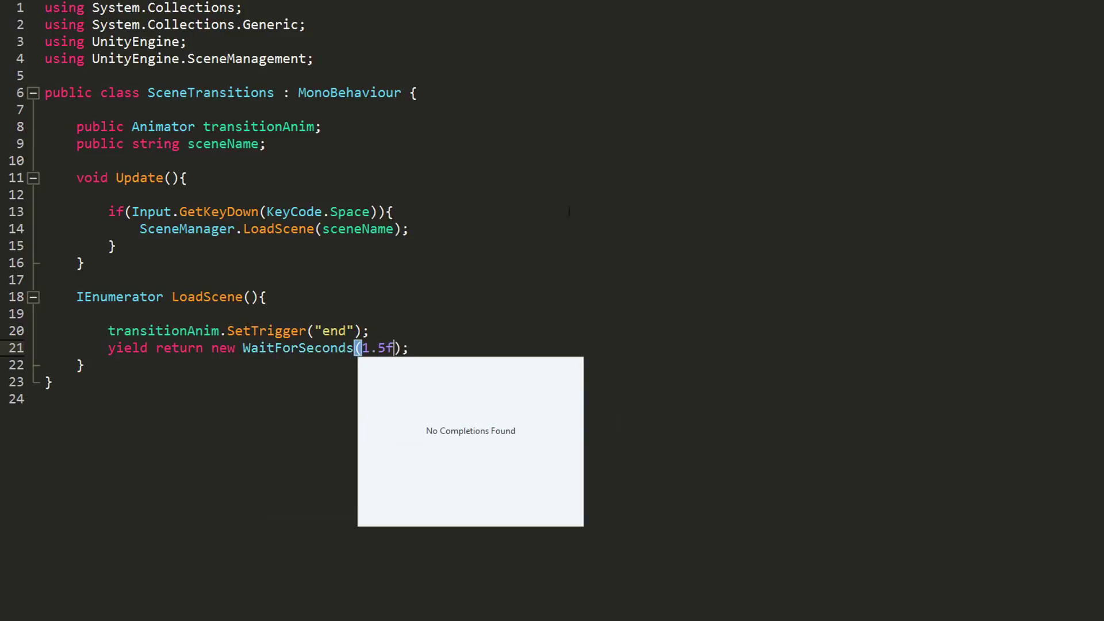
pyautogui.click(556, 195)
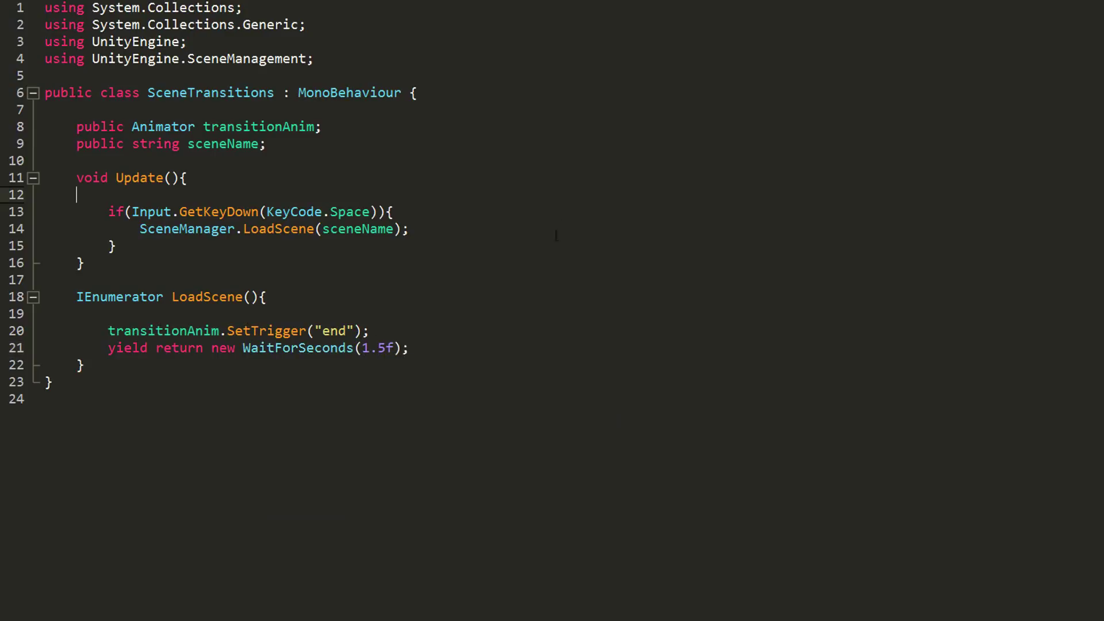
# Move the scene-loading statement from Update into the coroutine, after the wait
pyautogui.moveTo(409, 229); pyautogui.dragTo(137, 230)
pyautogui.hotkey('ctrl', 'x')
pyautogui.click(427, 349)
pyautogui.press('Return')
pyautogui.hotkey('ctrl', 'v')
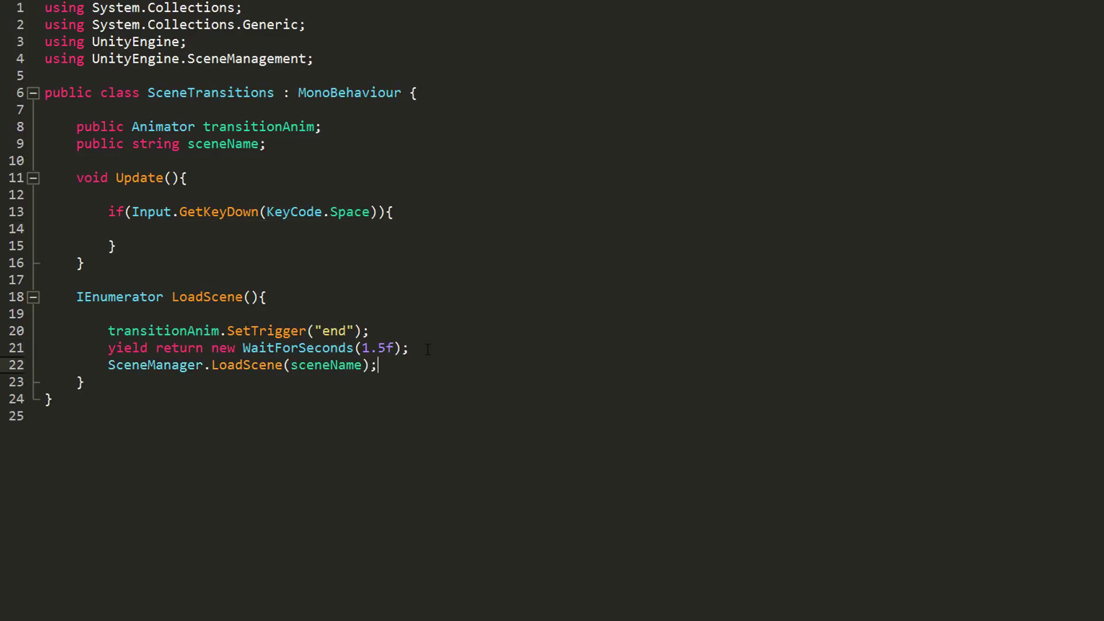
# Start the LoadScene coroutine from the Space check in Update
pyautogui.click(253, 229)
pyautogui.write('StartC')
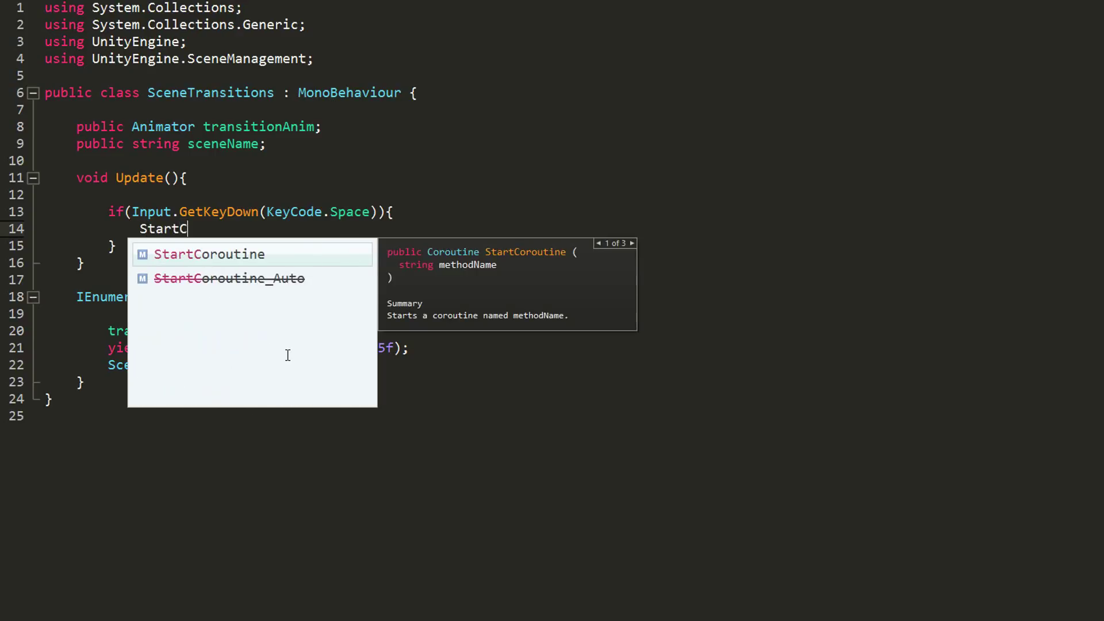
pyautogui.press('Tab')
pyautogui.write('(')
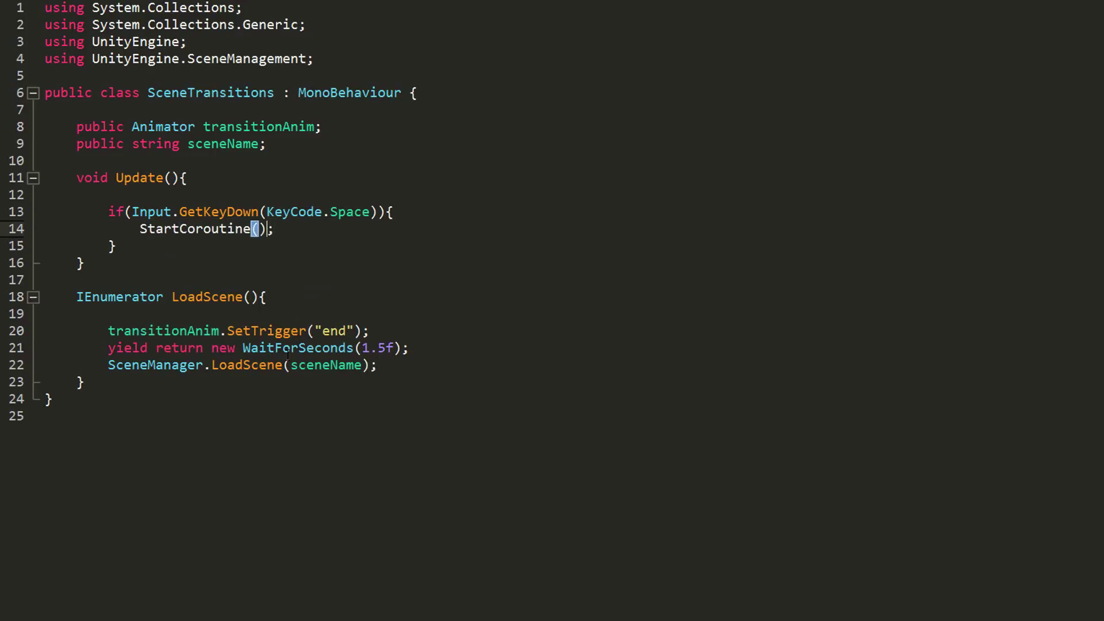
pyautogui.write('Load')
pyautogui.press('Tab')
# Finish the StartCoroutine(LoadScene()) call and assign Panel Fade Transition as Transition Anim
pyautogui.write('()')
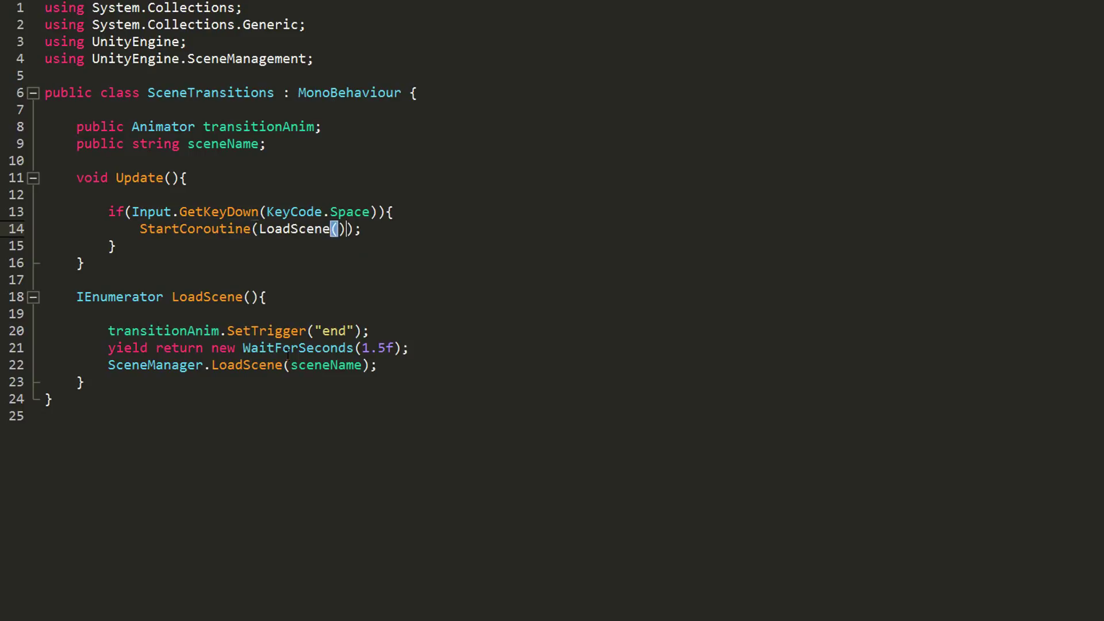
pyautogui.click(233, 479)
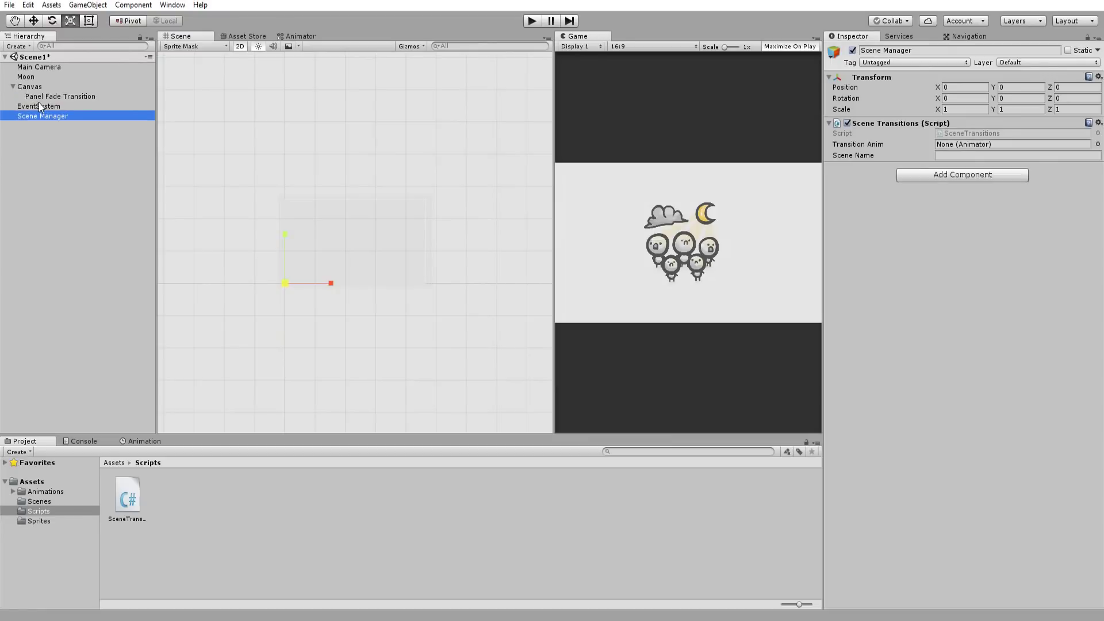
pyautogui.moveTo(46, 98); pyautogui.dragTo(961, 145)
# Set the Scene Manager's Scene Name to Scene2 and open File > Build Settings
pyautogui.click(966, 155)
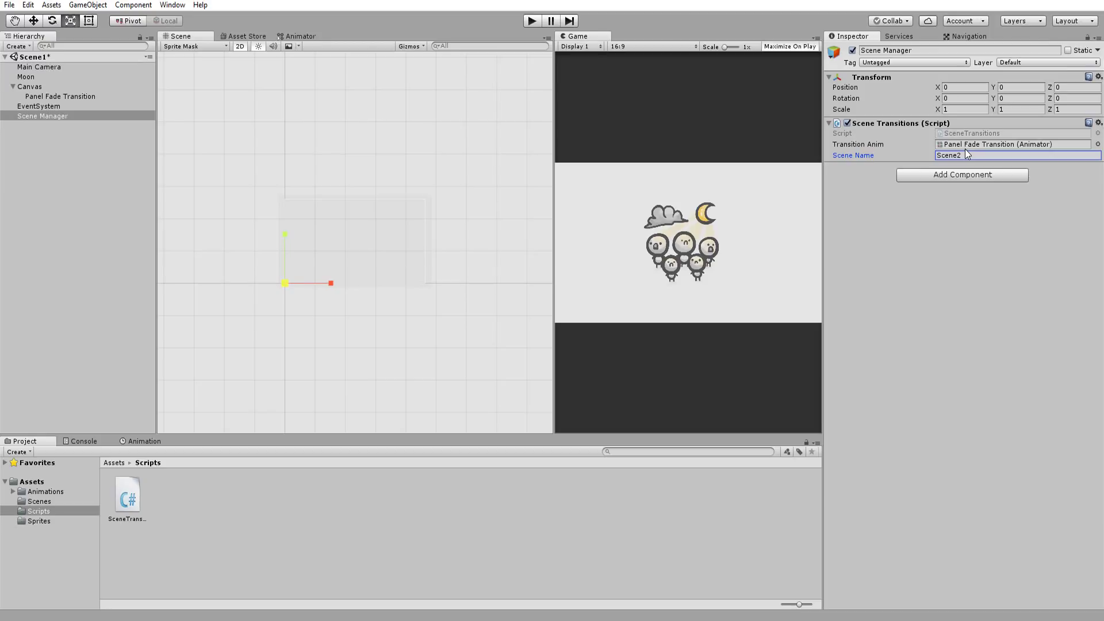
pyautogui.click(9, 4)
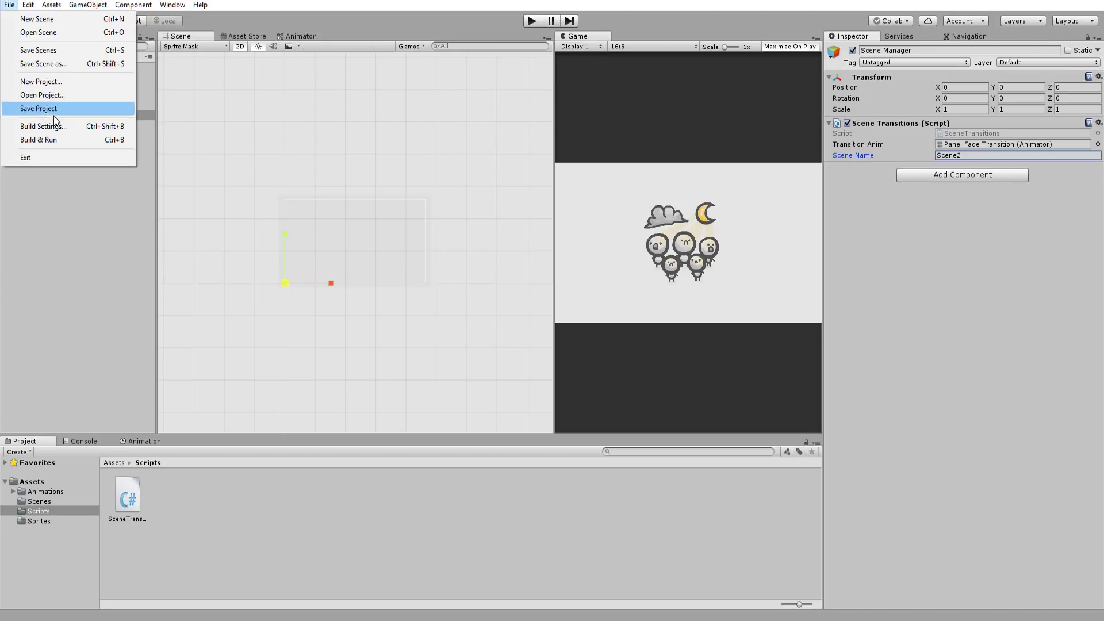
pyautogui.click(56, 124)
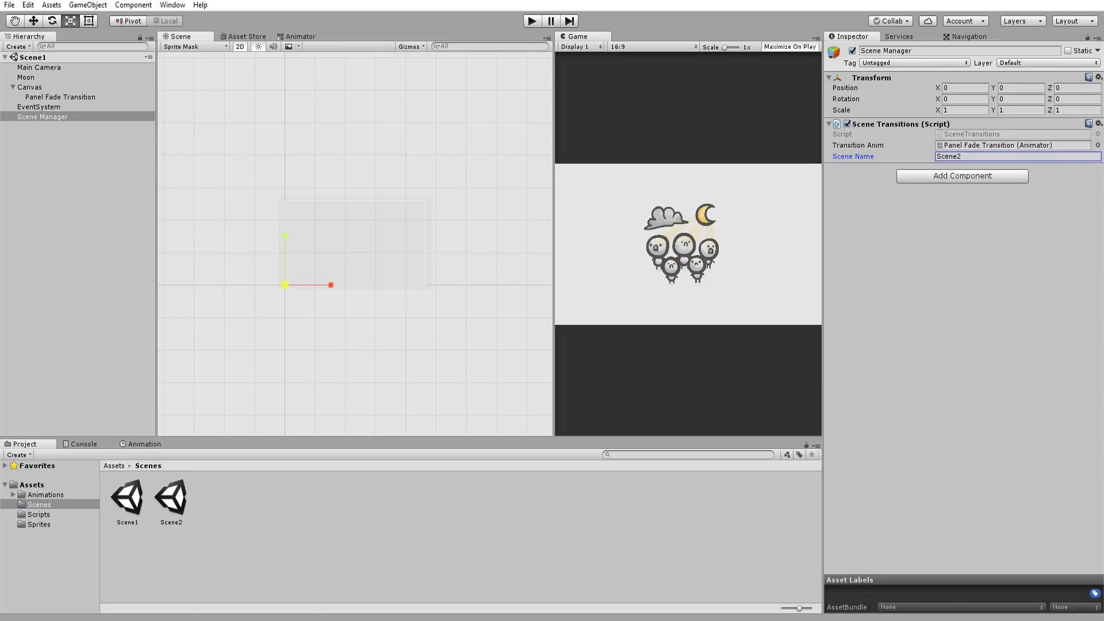
# Show Panel Fade Transition's Animator graph and connect the start state to idle
pyautogui.click(60, 97)
pyautogui.click(301, 36)
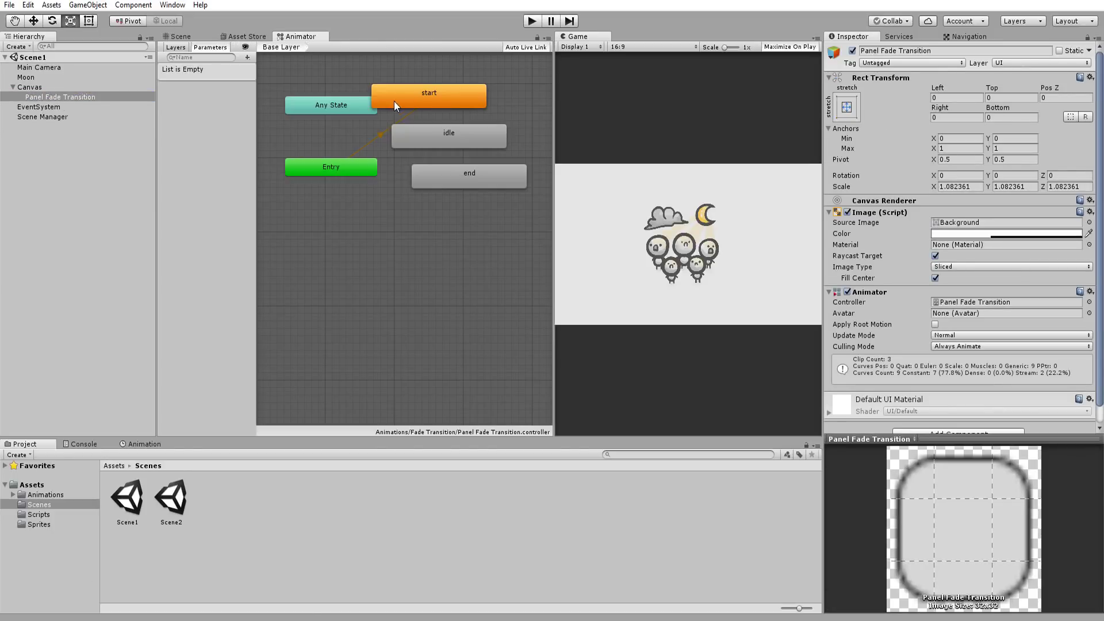
pyautogui.click(172, 4)
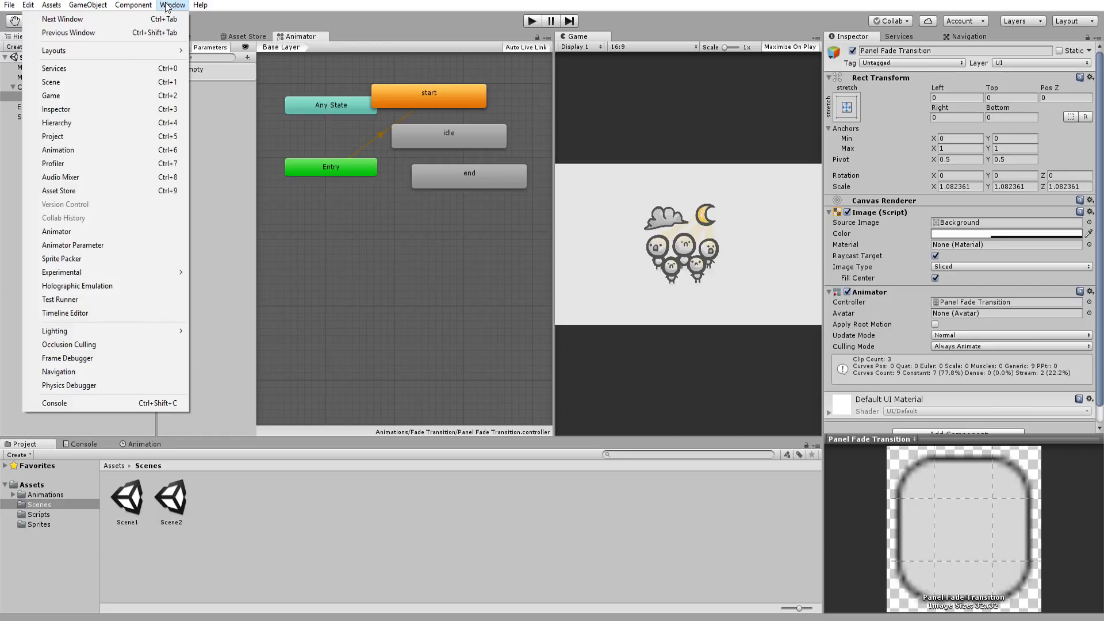
pyautogui.click(56, 231)
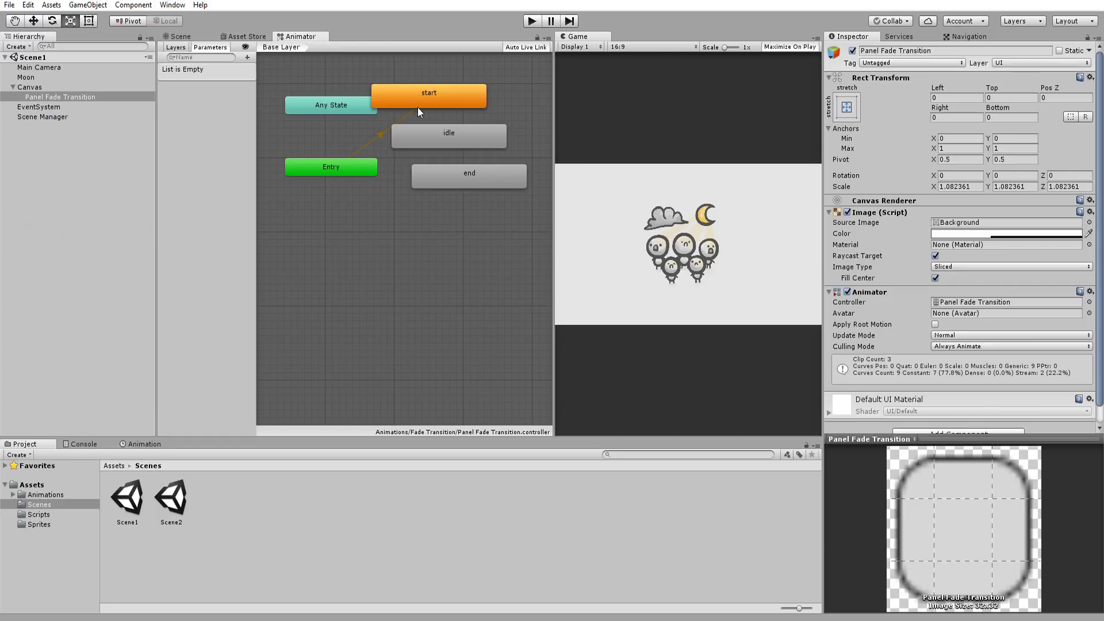
pyautogui.moveTo(399, 123); pyautogui.dragTo(345, 162, button='middle')
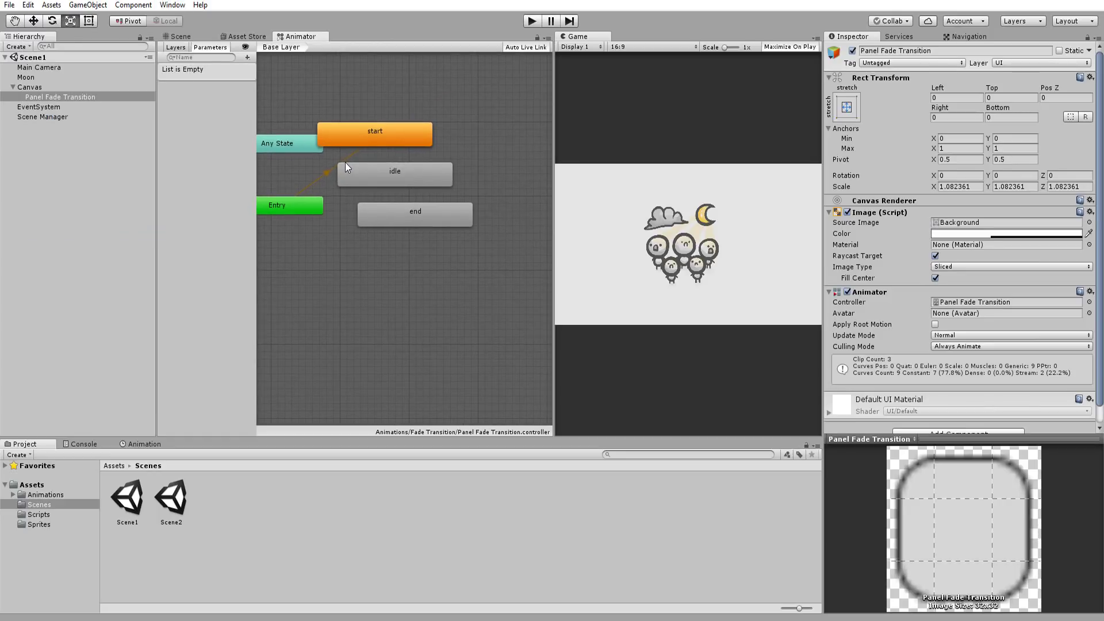
pyautogui.rightClick(371, 132)
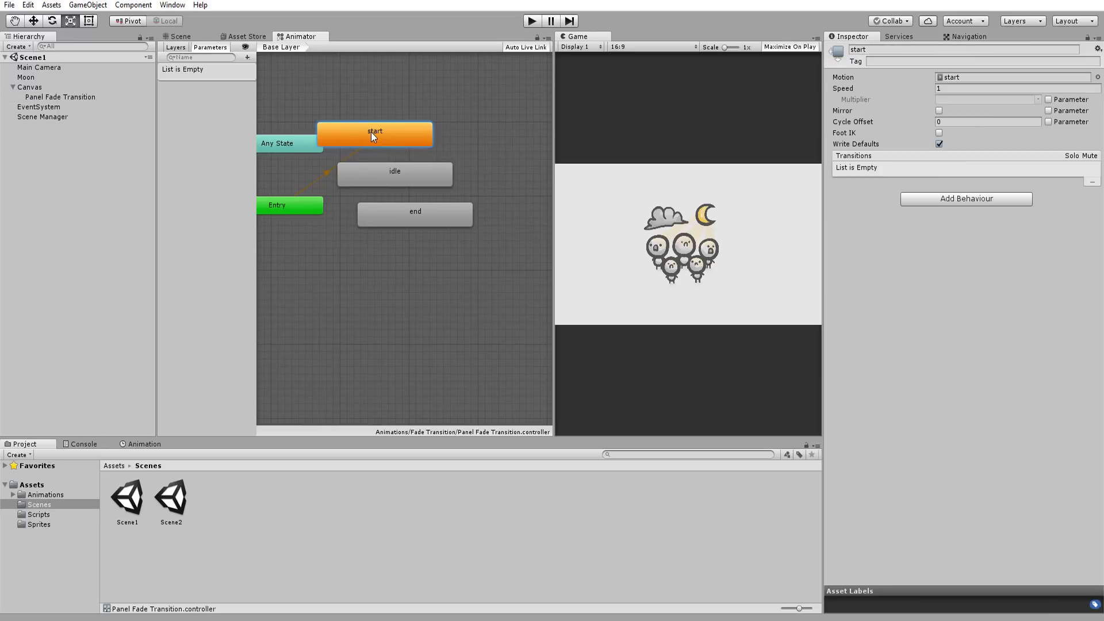
pyautogui.click(414, 140)
pyautogui.click(395, 180)
# Rearrange the idle and end states and connect idle to end
pyautogui.moveTo(394, 216); pyautogui.dragTo(404, 292)
pyautogui.moveTo(389, 171); pyautogui.dragTo(412, 219)
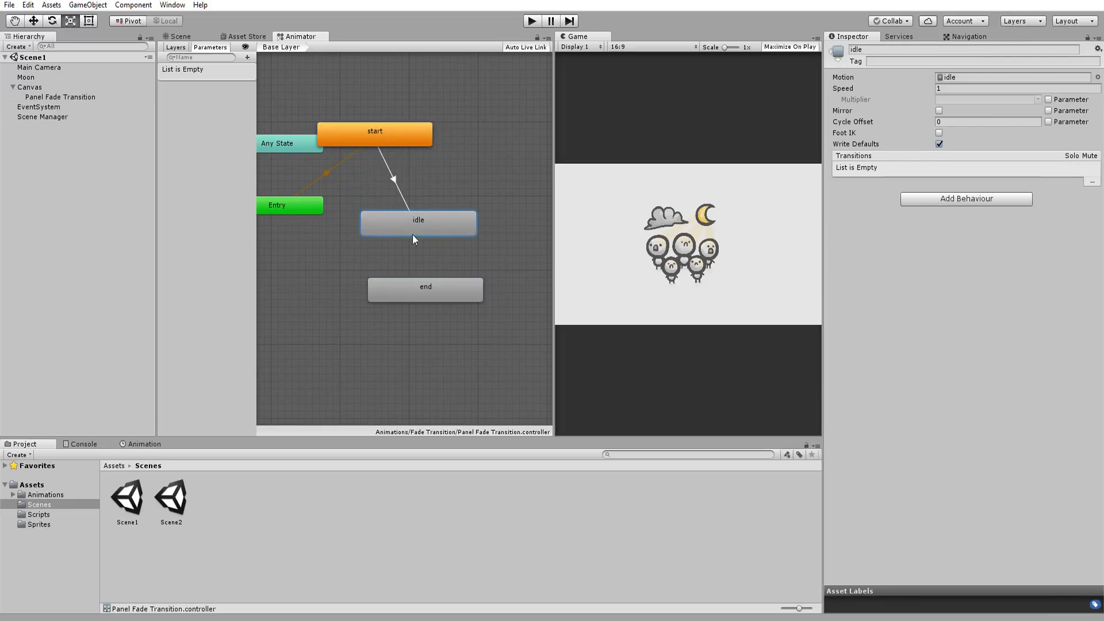
pyautogui.rightClick(426, 226)
pyautogui.click(458, 233)
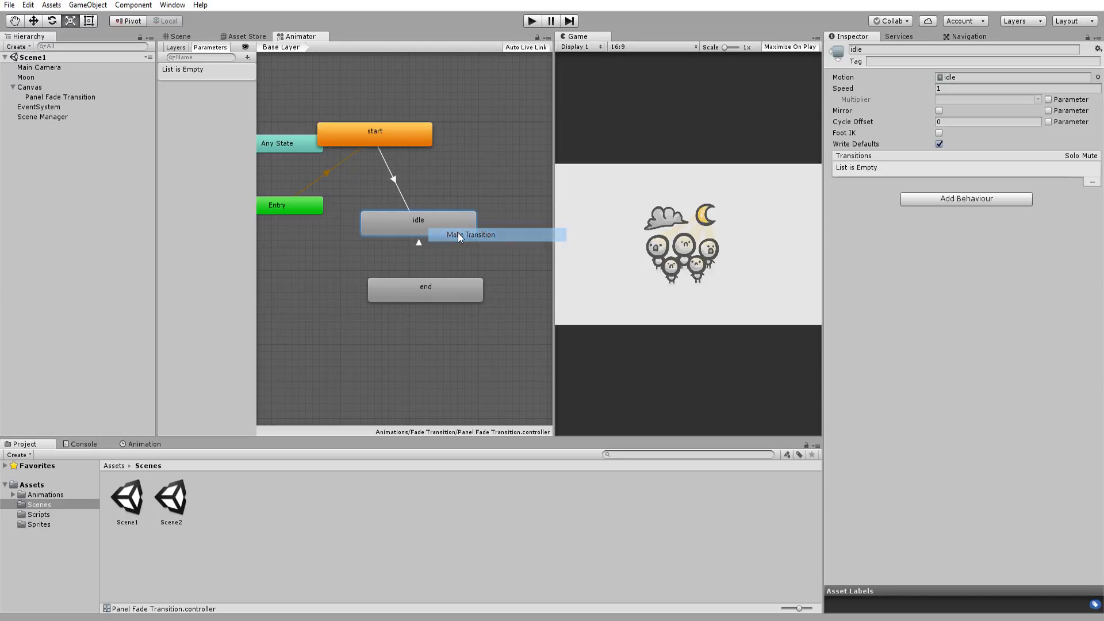
pyautogui.click(431, 291)
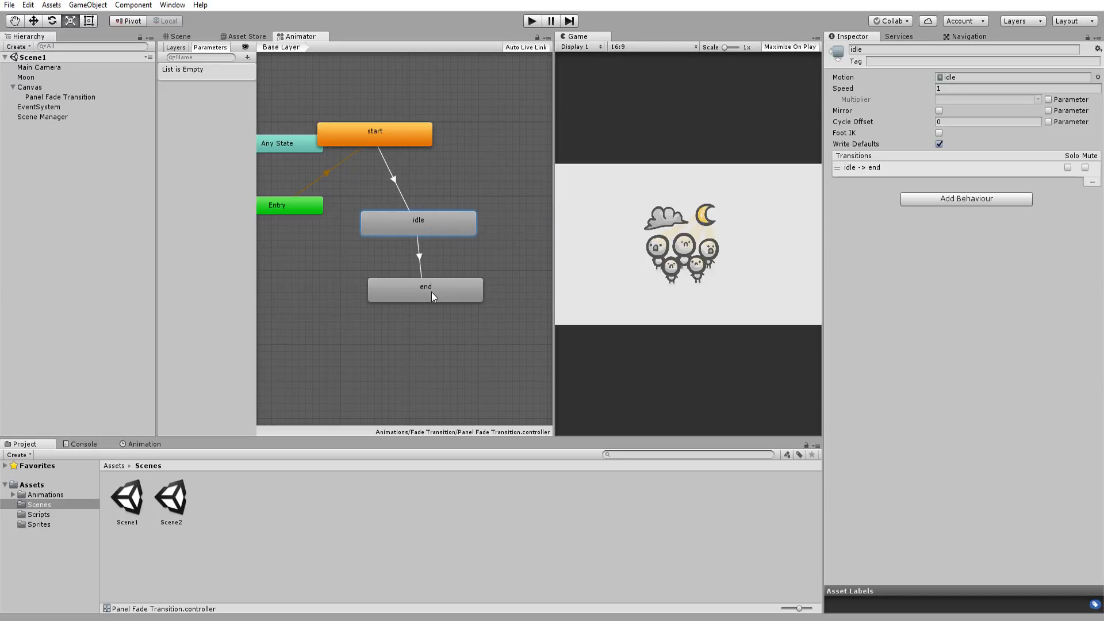
# Add a Trigger parameter named end
pyautogui.click(247, 57)
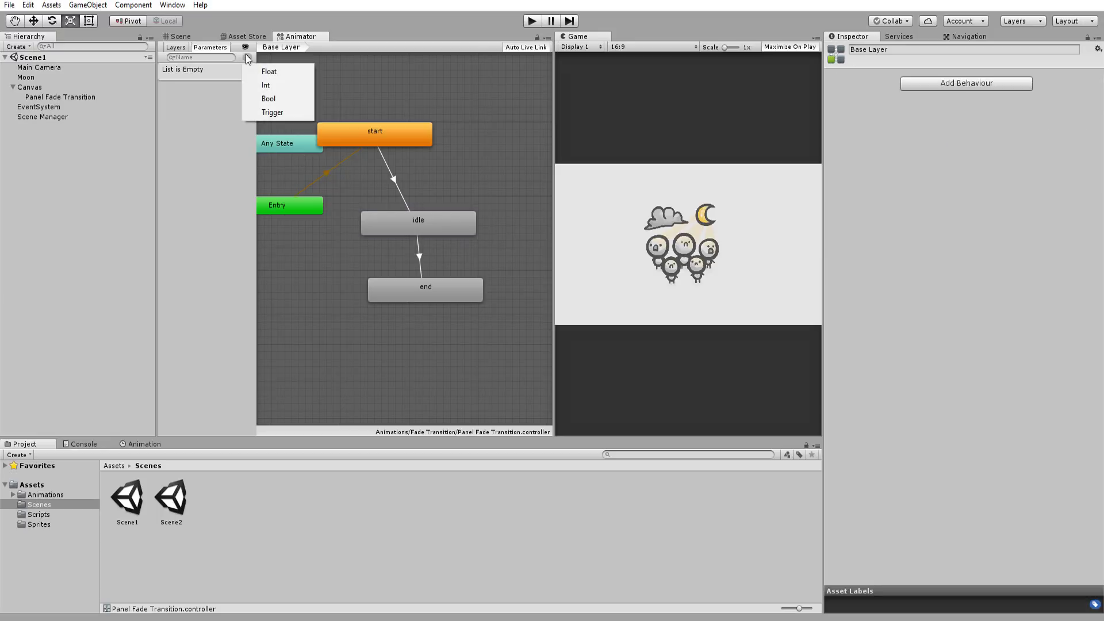
pyautogui.click(277, 113)
pyautogui.write('end')
pyautogui.press('Return')
# Give the idle-to-end transition an end condition, no exit time, and duration 0
pyautogui.click(411, 236)
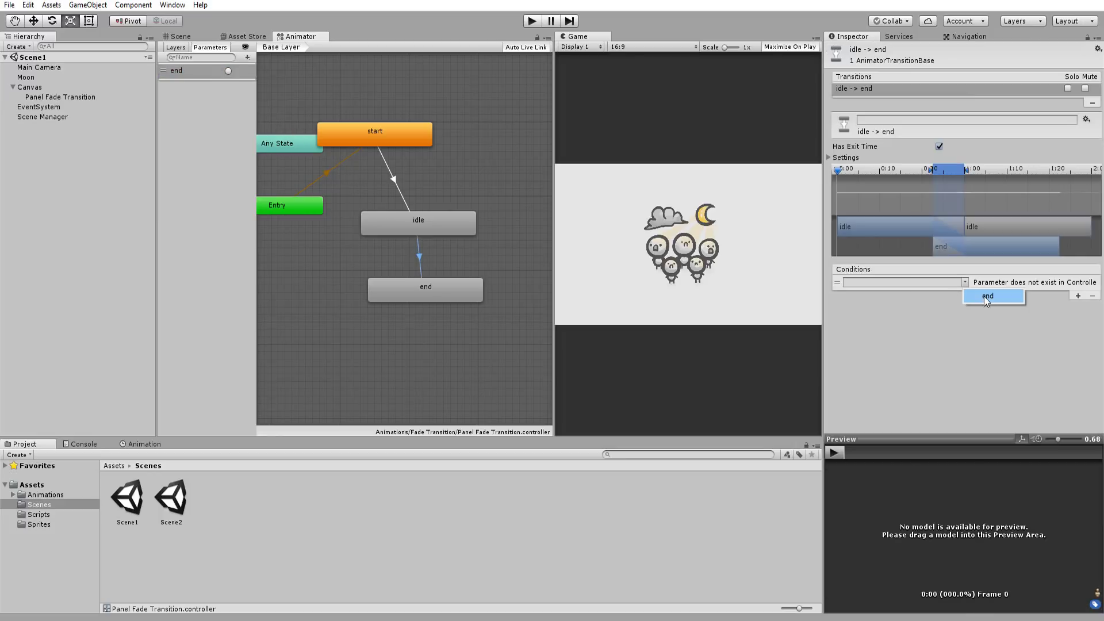
pyautogui.click(1078, 295)
pyautogui.click(829, 159)
pyautogui.click(938, 146)
pyautogui.click(961, 193)
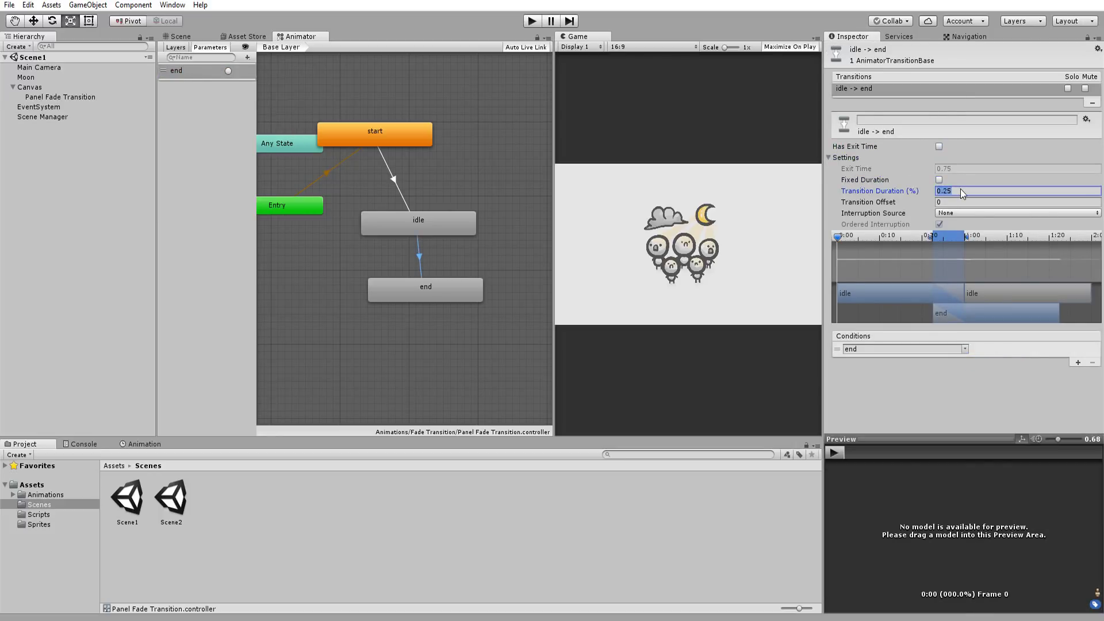
pyautogui.click(829, 158)
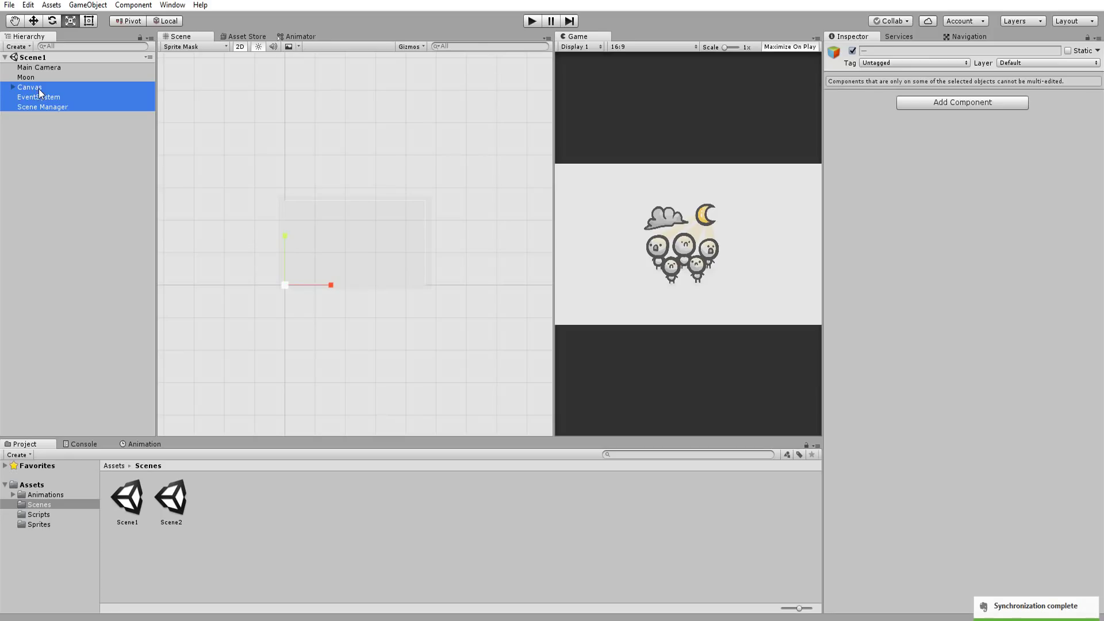
# Copy Canvas, EventSystem and Scene Manager from Scene1 and paste them into Scene2
pyautogui.rightClick(40, 92)
pyautogui.click(56, 95)
pyautogui.doubleClick(171, 495)
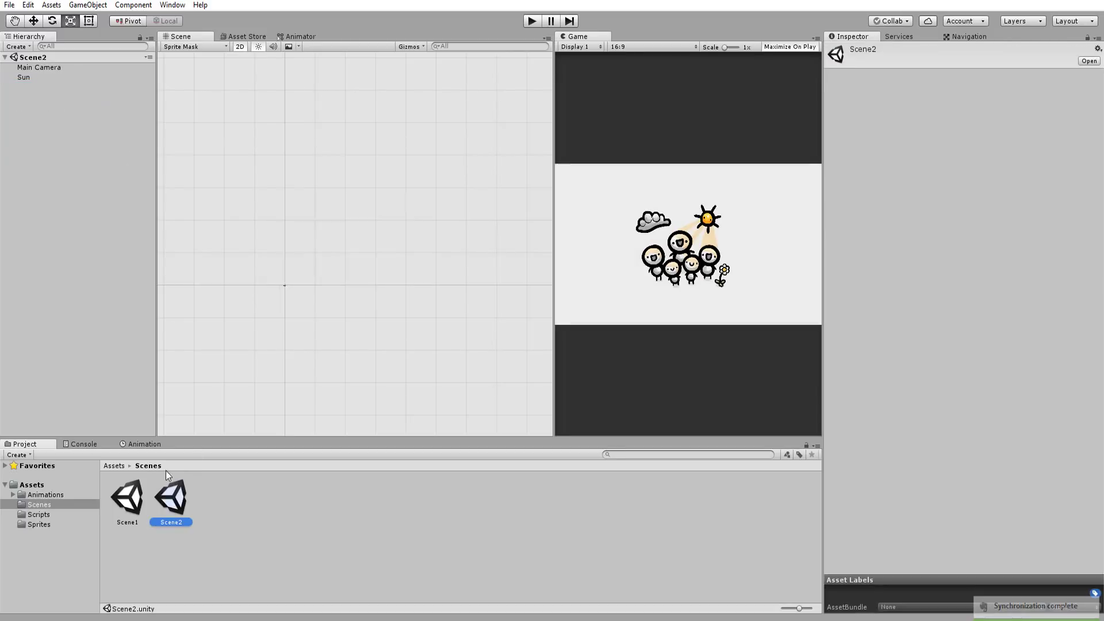
pyautogui.rightClick(17, 107)
pyautogui.click(26, 131)
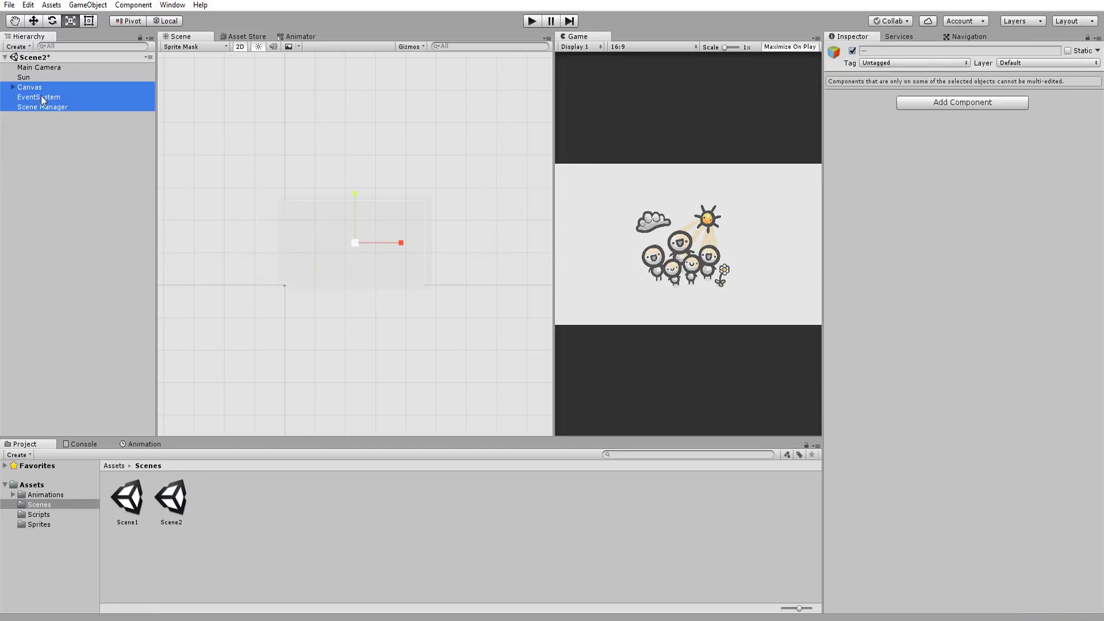
# Set Scene2's Scene Manager Scene Name to Scene1
pyautogui.click(56, 107)
pyautogui.click(988, 157)
pyautogui.click(988, 156)
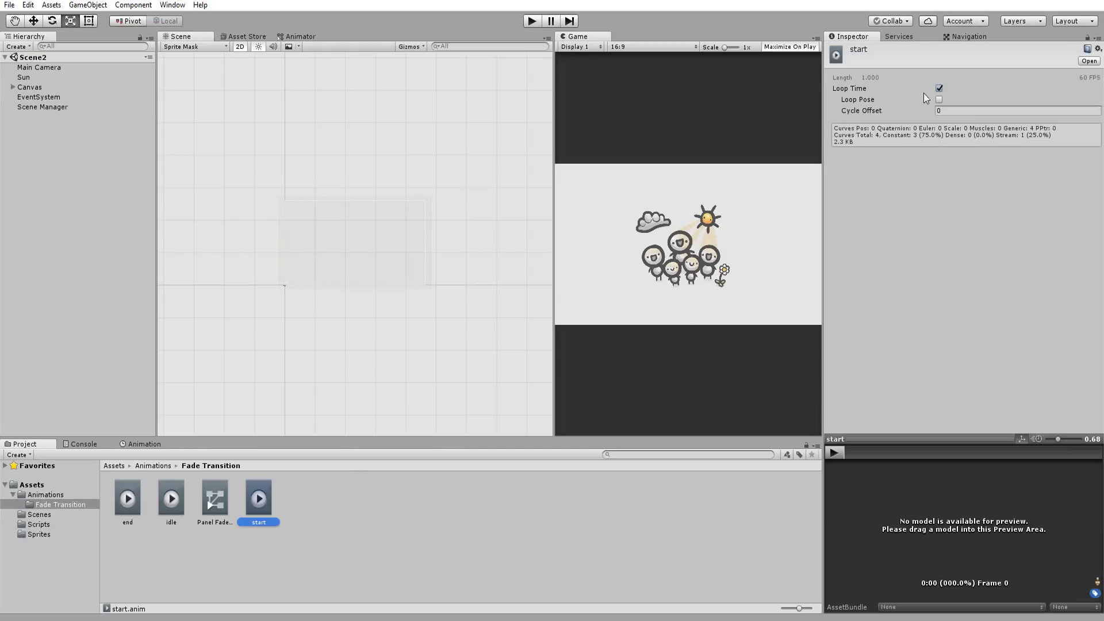
# Uncheck Loop Time on both the fade start and end clips
pyautogui.click(939, 88)
pyautogui.click(128, 498)
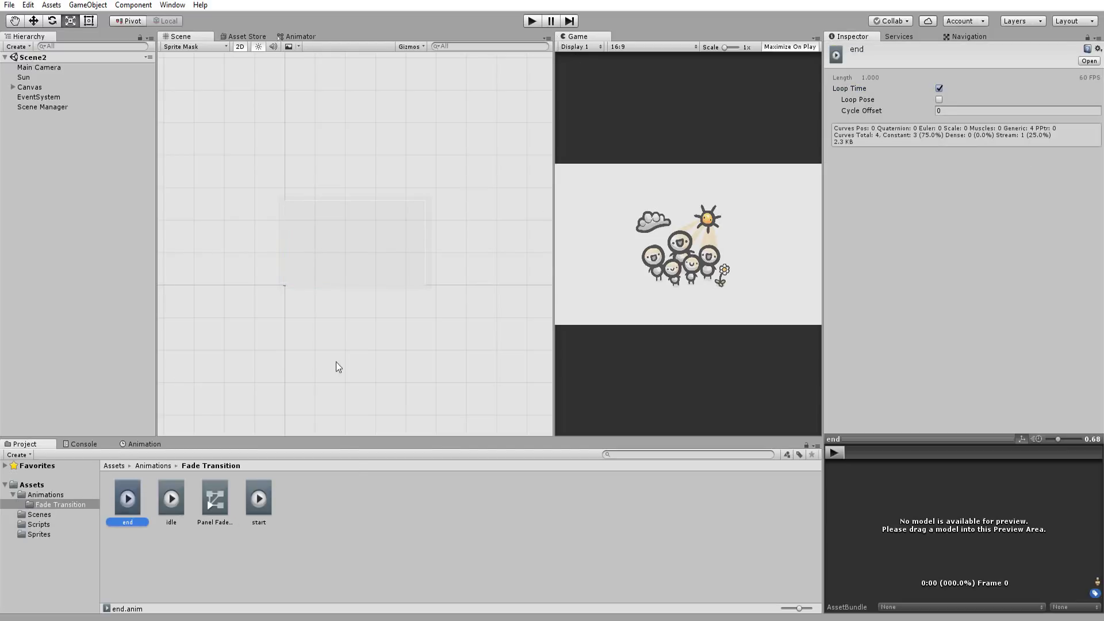
pyautogui.click(938, 88)
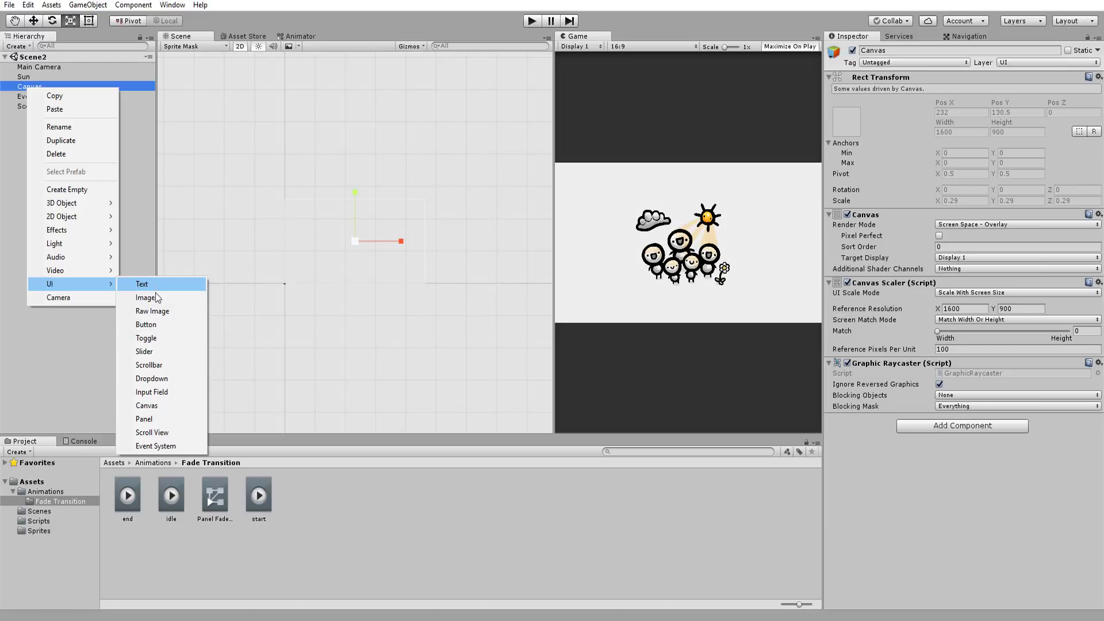
# Add a UI Image under the Canvas using the circle sprite
pyautogui.click(161, 297)
pyautogui.click(1098, 220)
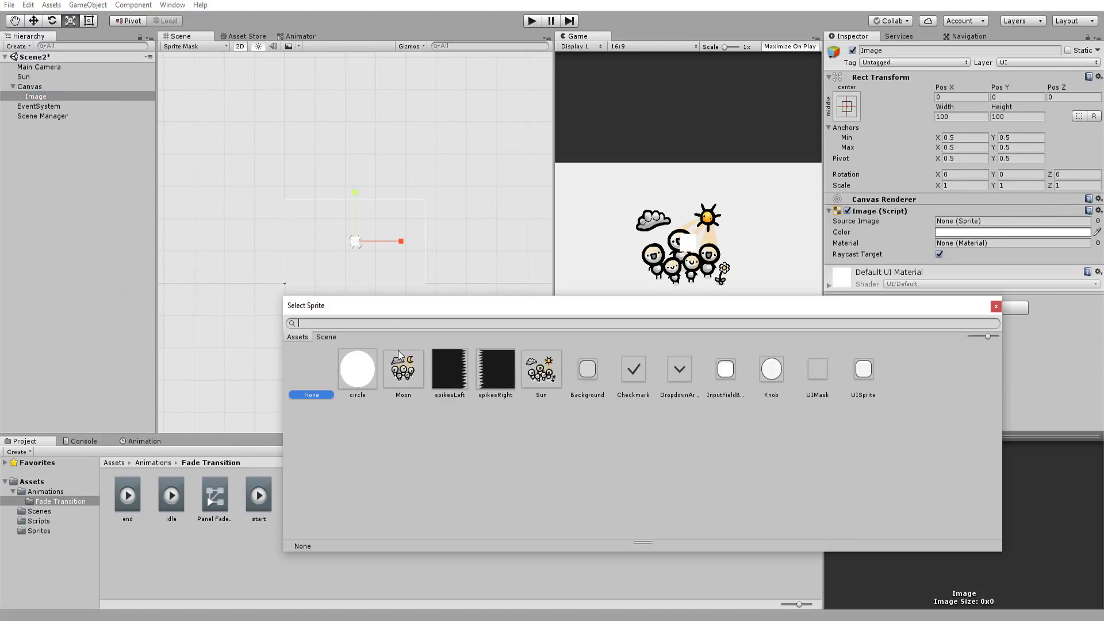
pyautogui.click(359, 372)
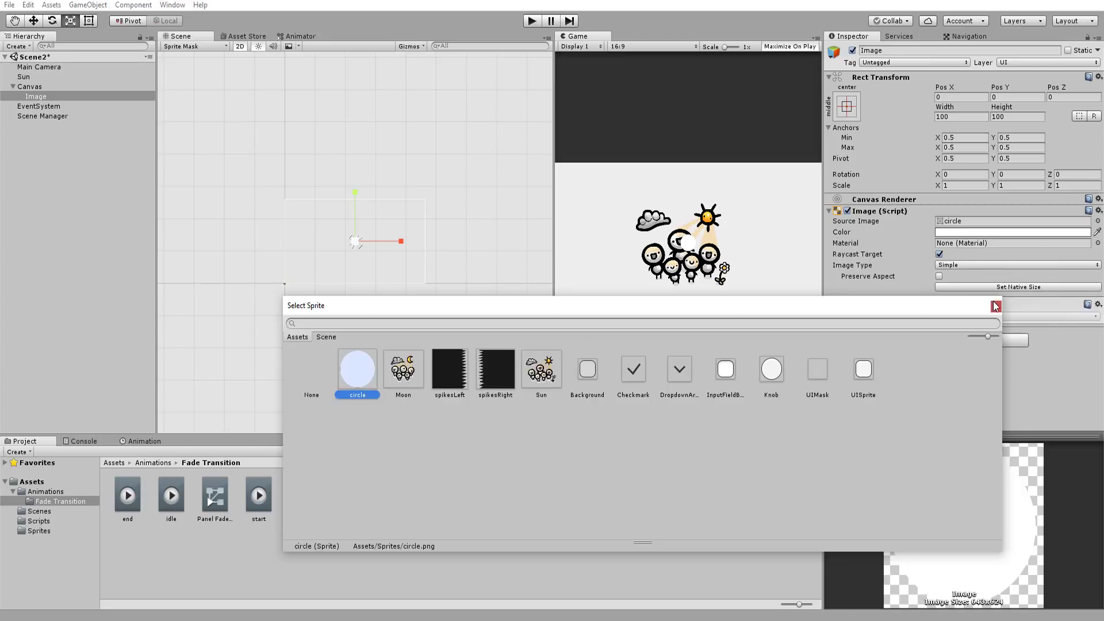
# Create the circle's start and idle clips, keying its scale at 0, 0, 0
pyautogui.click(996, 306)
pyautogui.click(509, 546)
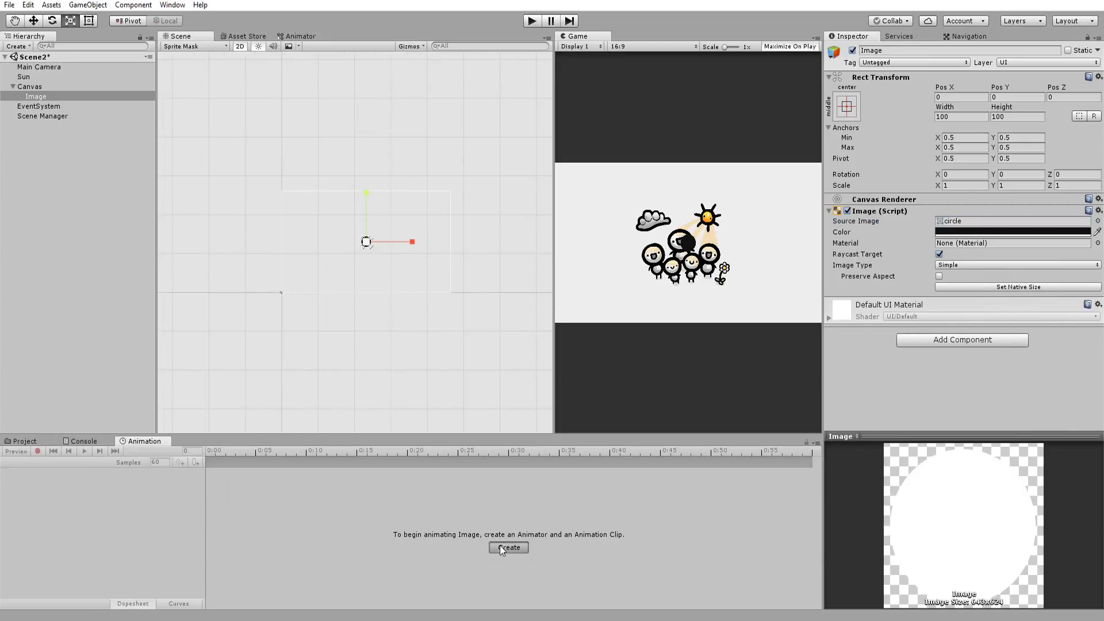
pyautogui.write('start')
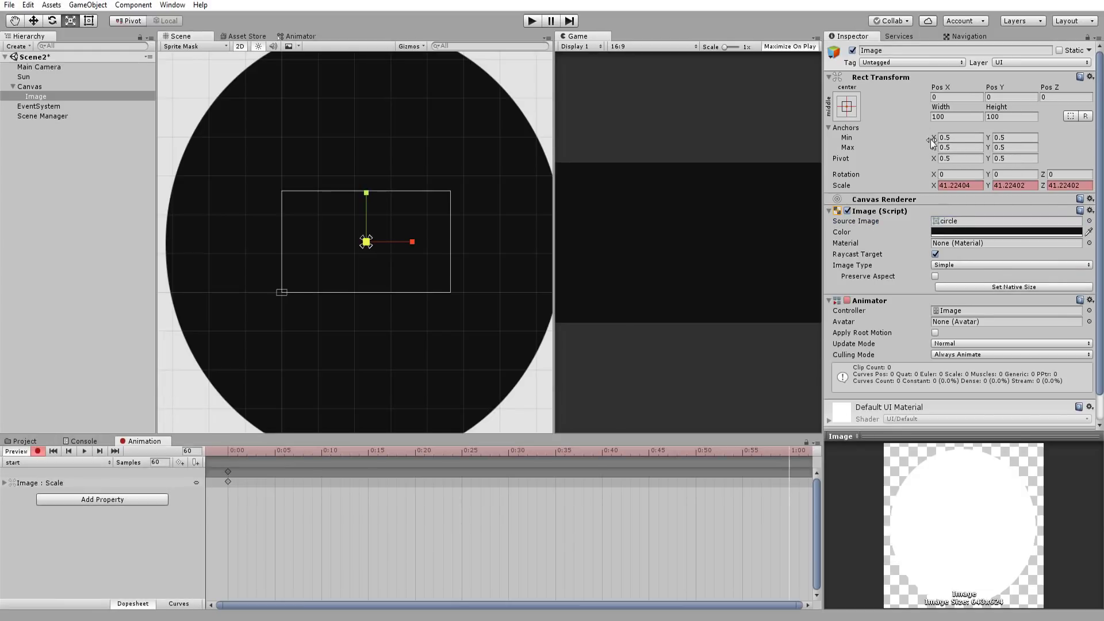
pyautogui.click(957, 185)
pyautogui.write('0')
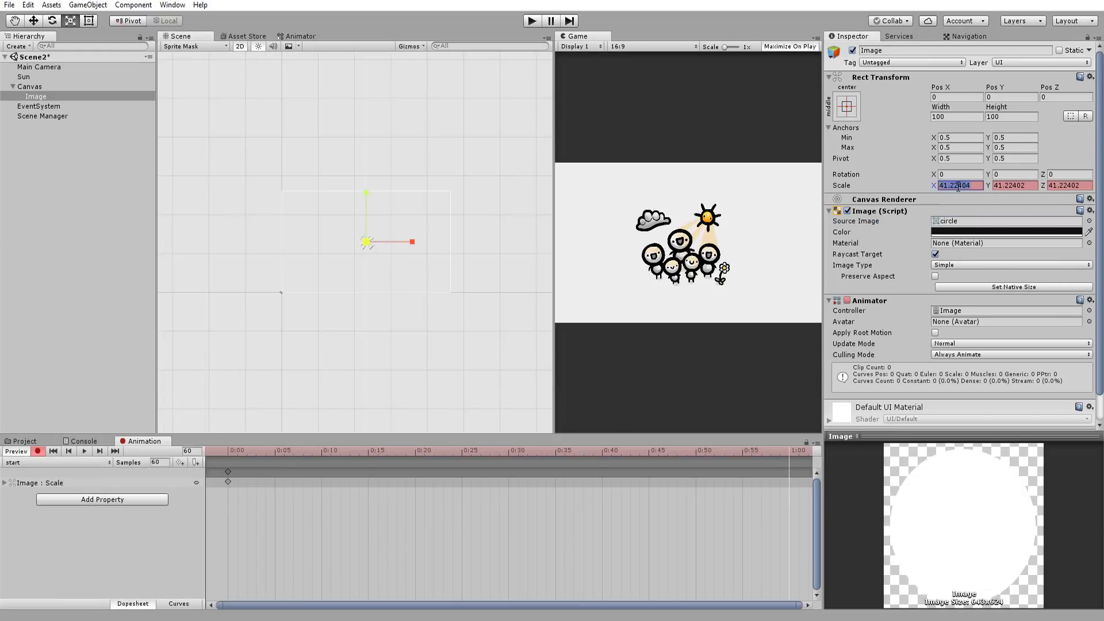
pyautogui.press('Tab')
pyautogui.write('0')
pyautogui.press('Tab')
pyautogui.write('0')
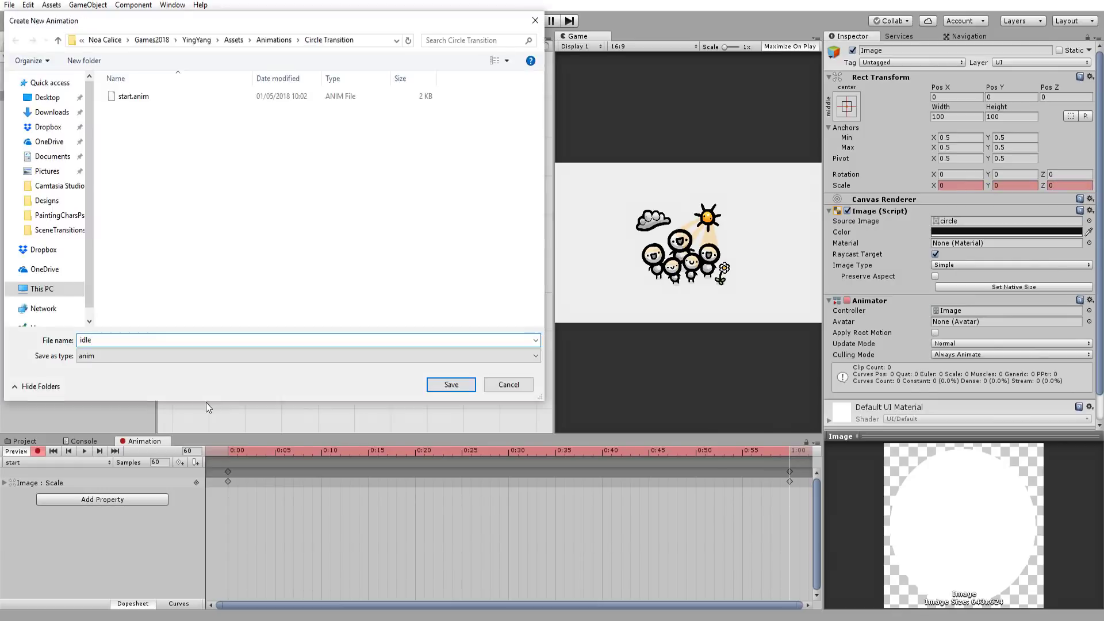
pyautogui.press('Return')
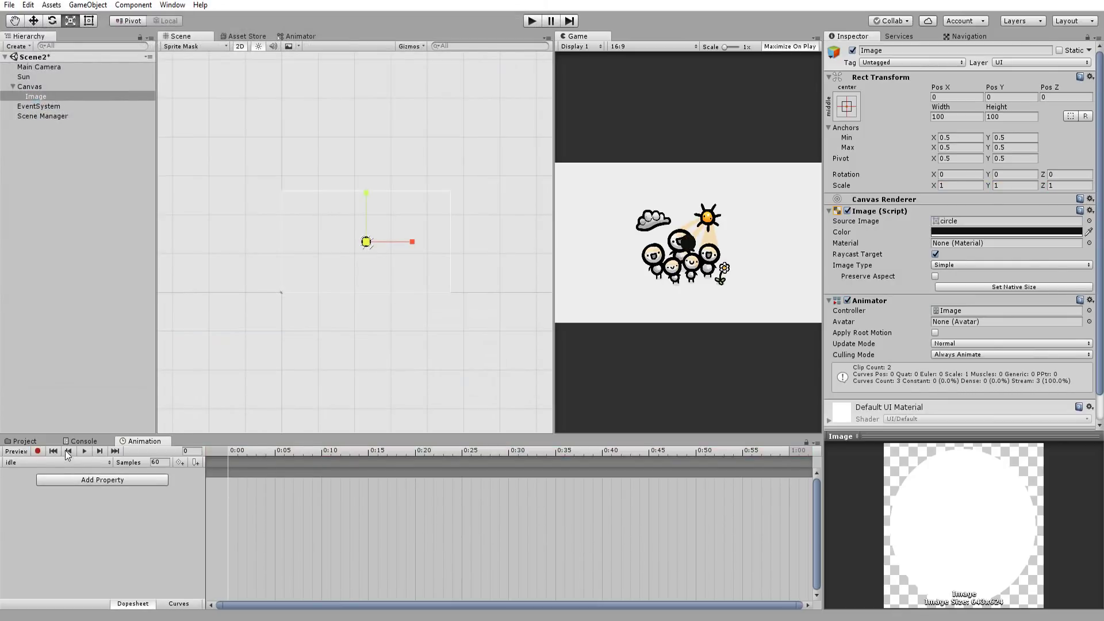
pyautogui.write('0')
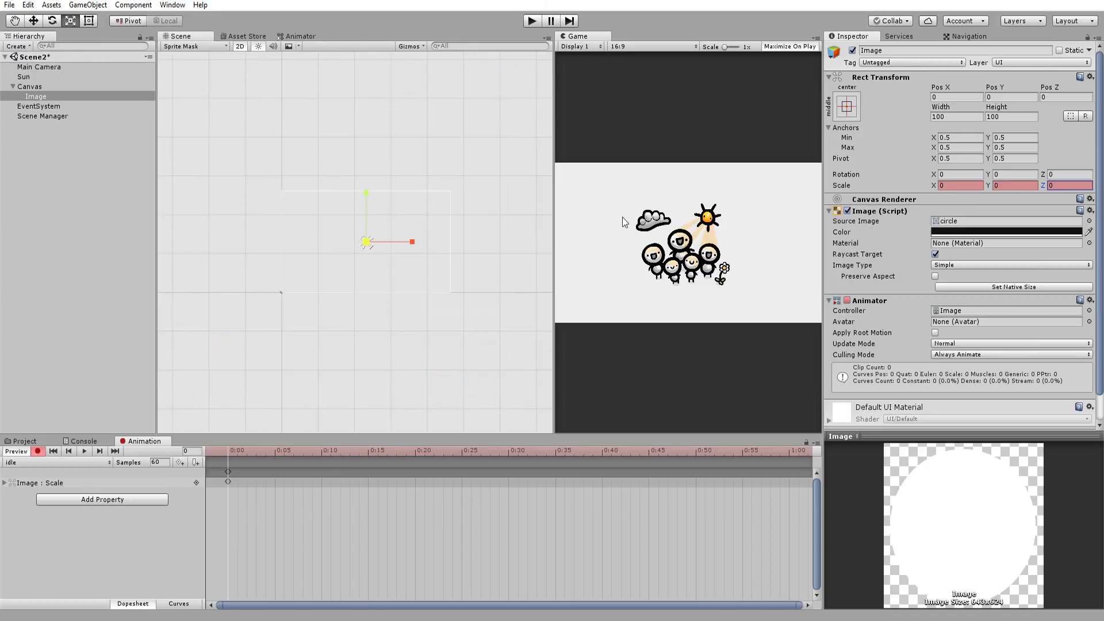
pyautogui.hotkey('ctrl', 's')
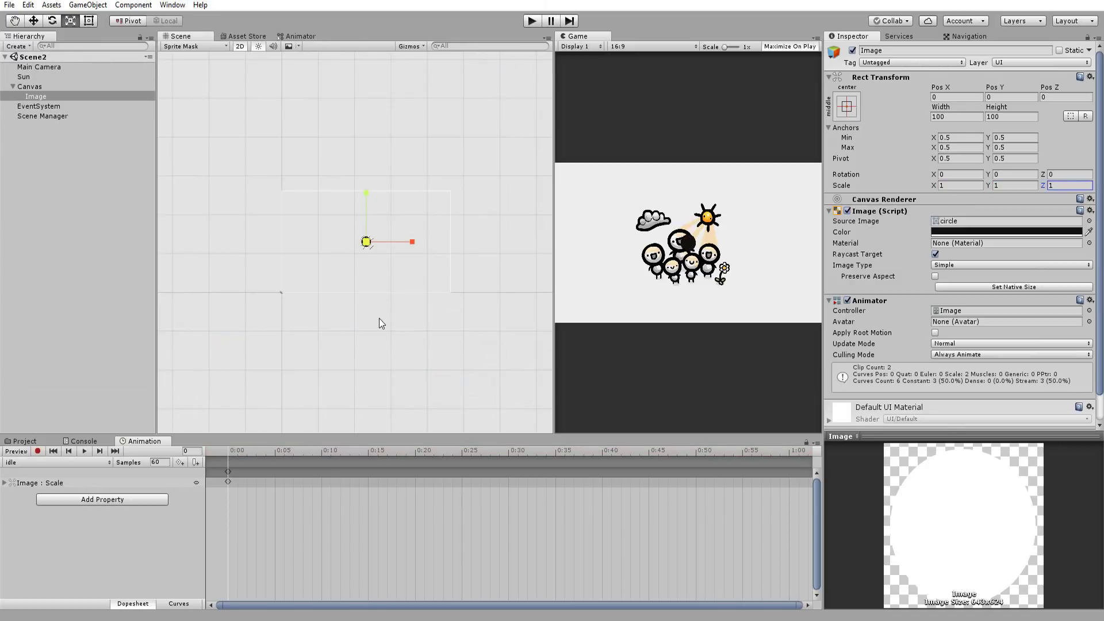
# Create an end clip keying the circle's scale growing to fill the screen
pyautogui.click(33, 461)
pyautogui.click(35, 509)
pyautogui.write('end')
pyautogui.press('Return')
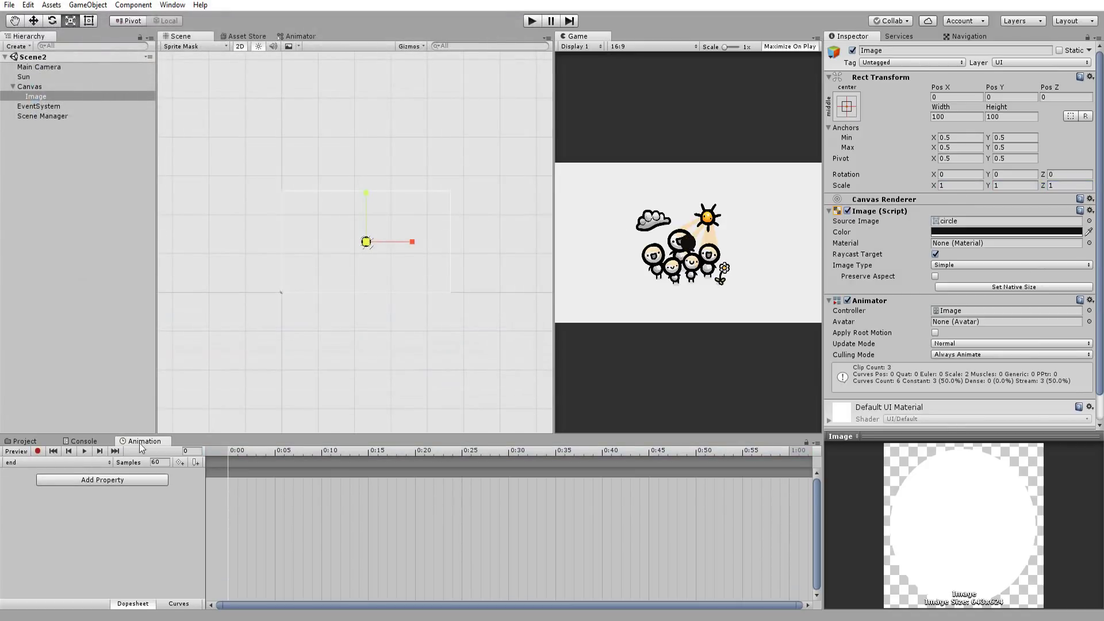
pyautogui.click(37, 450)
pyautogui.hotkey('ctrl', 'v')
pyautogui.click(83, 452)
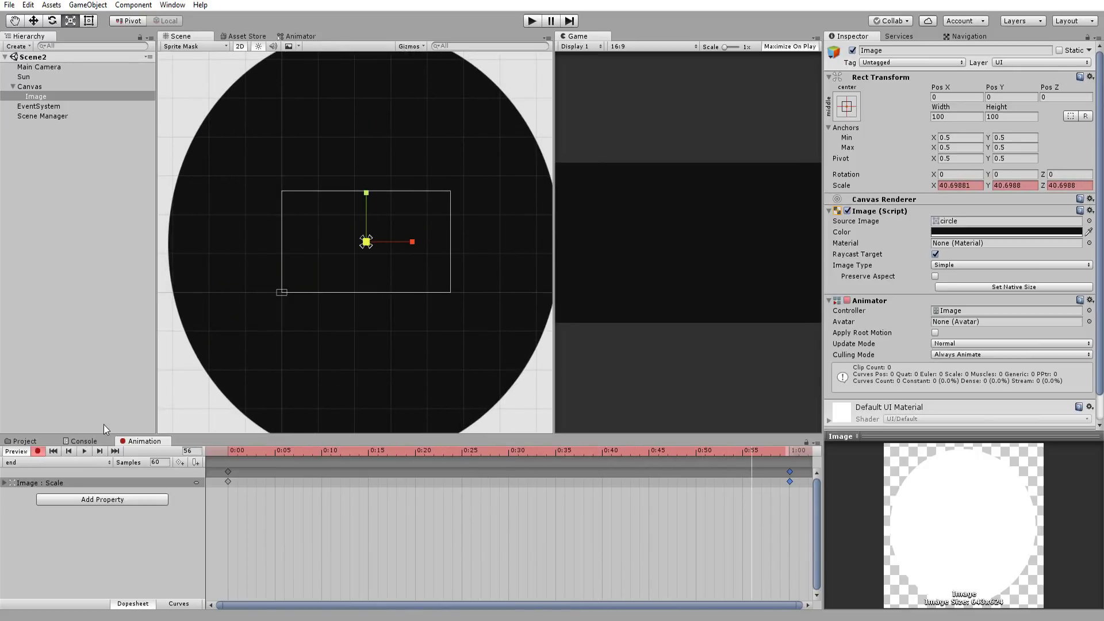
# Connect the circle's start state to idle and add an end Trigger parameter
pyautogui.click(299, 36)
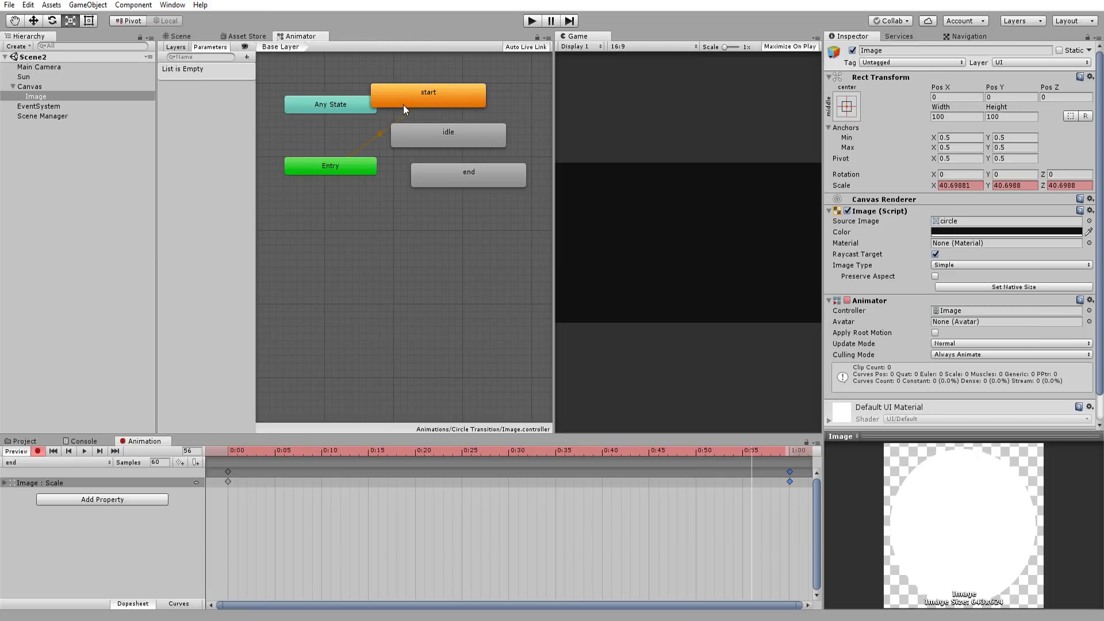
pyautogui.rightClick(440, 103)
pyautogui.click(457, 110)
pyautogui.click(446, 136)
pyautogui.click(247, 57)
pyautogui.click(240, 113)
pyautogui.write('end')
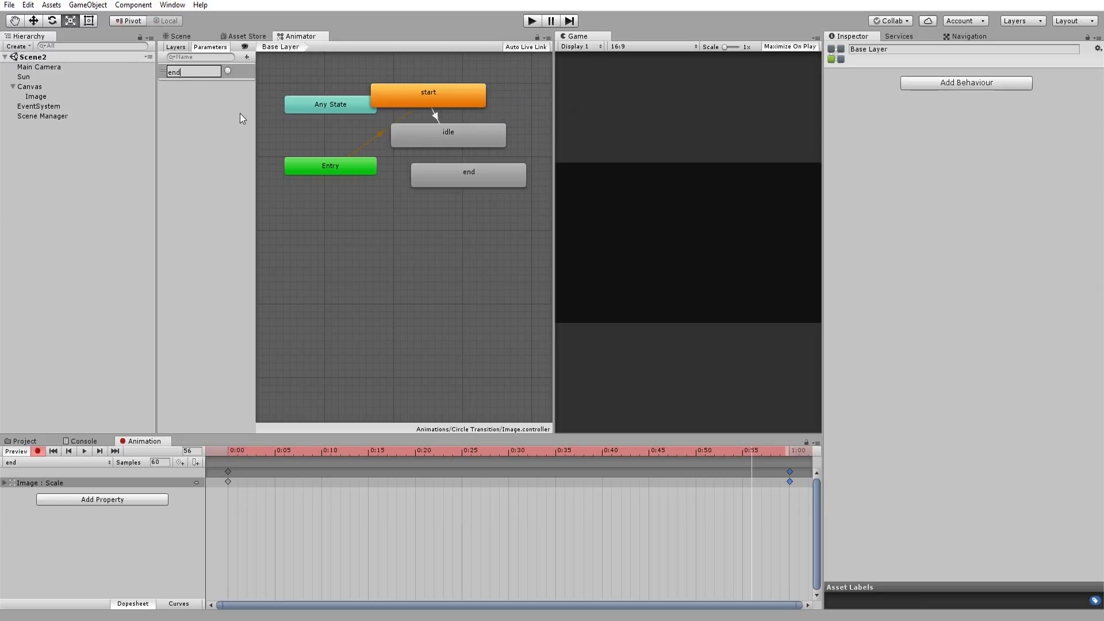
pyautogui.press('Return')
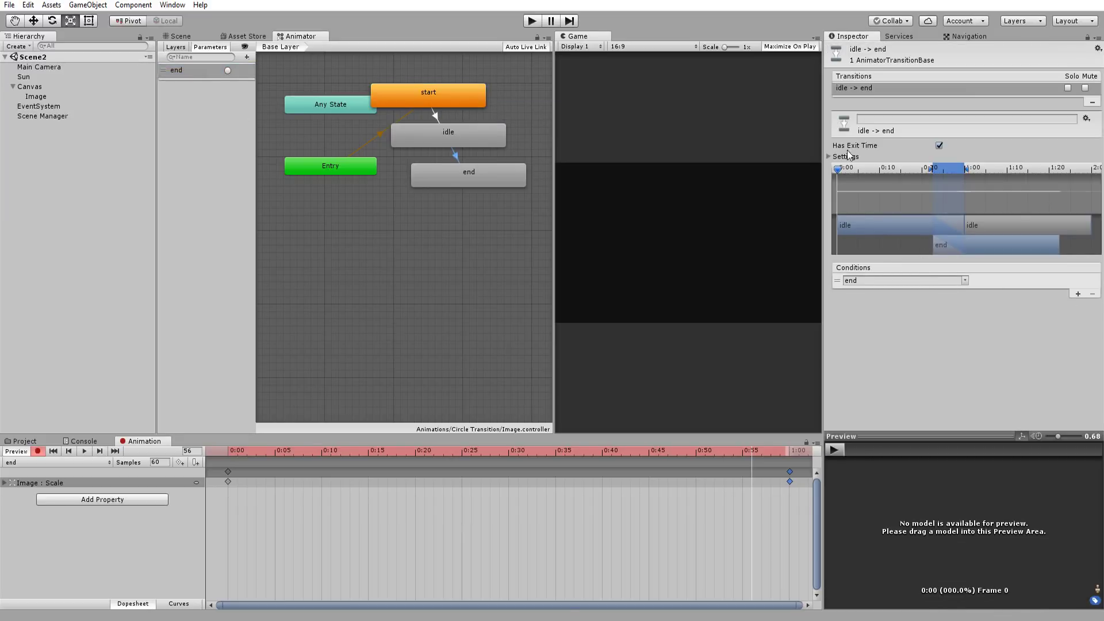
# Assign Circle Transition as the Scene Manager's Transition Anim and copy Canvas through Scene Manager
pyautogui.moveTo(52, 96); pyautogui.dragTo(972, 144)
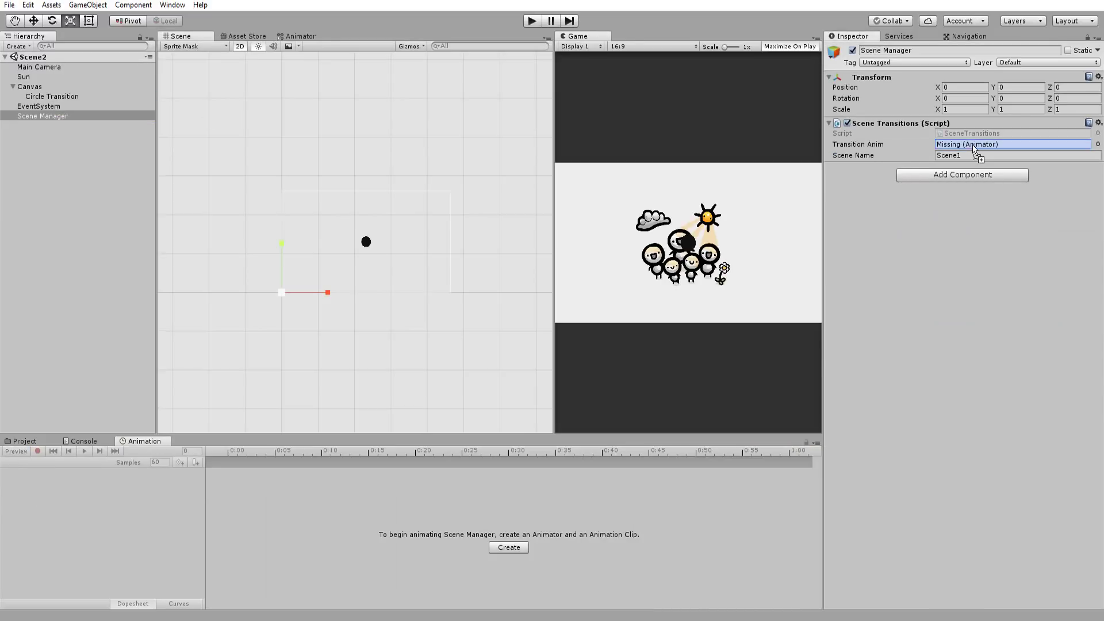
pyautogui.click(13, 86)
pyautogui.click(28, 86)
pyautogui.keyDown('shift'); pyautogui.click(40, 105); pyautogui.keyUp('shift')
# Open Scene1 and select its Scene Manager
pyautogui.rightClick(38, 135)
pyautogui.click(54, 140)
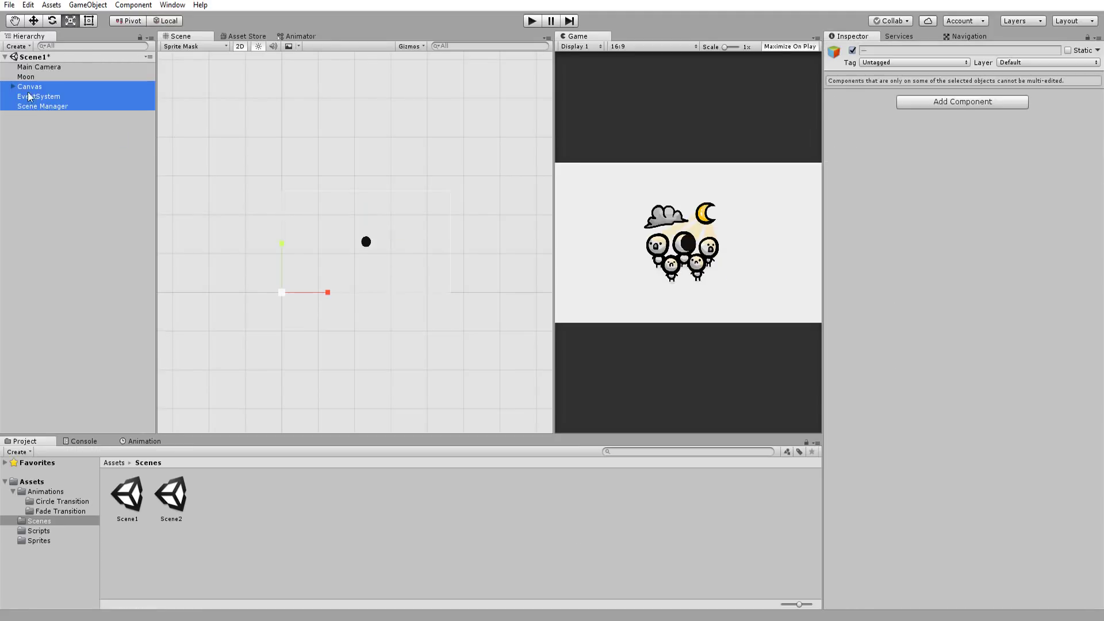
pyautogui.click(40, 107)
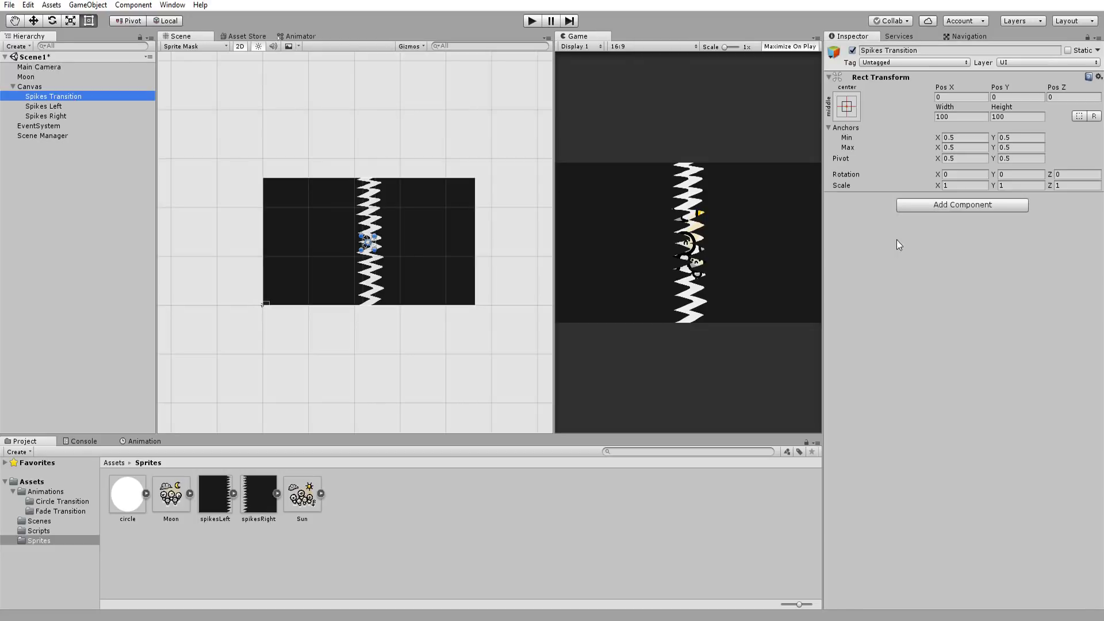
# Create an Animator and a new animation clip for Spikes Transition
pyautogui.click(142, 442)
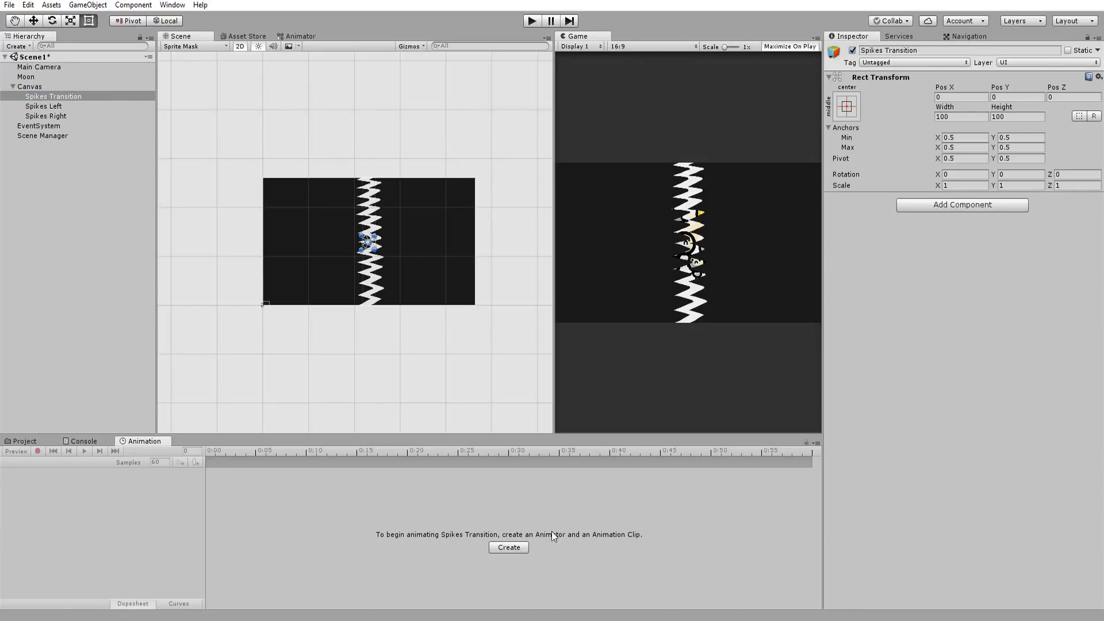
pyautogui.click(509, 547)
pyautogui.press('Return')
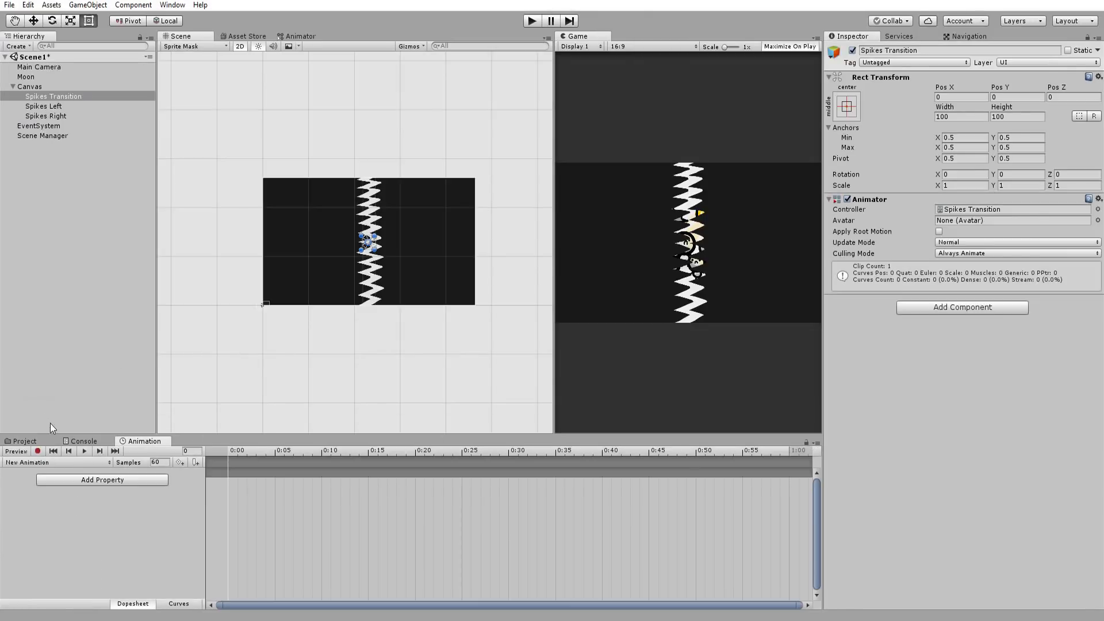
# Parent Spikes Left and Spikes Right under Spikes Transition
pyautogui.click(44, 106)
pyautogui.keyDown('shift'); pyautogui.click(46, 115); pyautogui.keyUp('shift')
pyautogui.moveTo(46, 116); pyautogui.dragTo(53, 96)
pyautogui.click(53, 96)
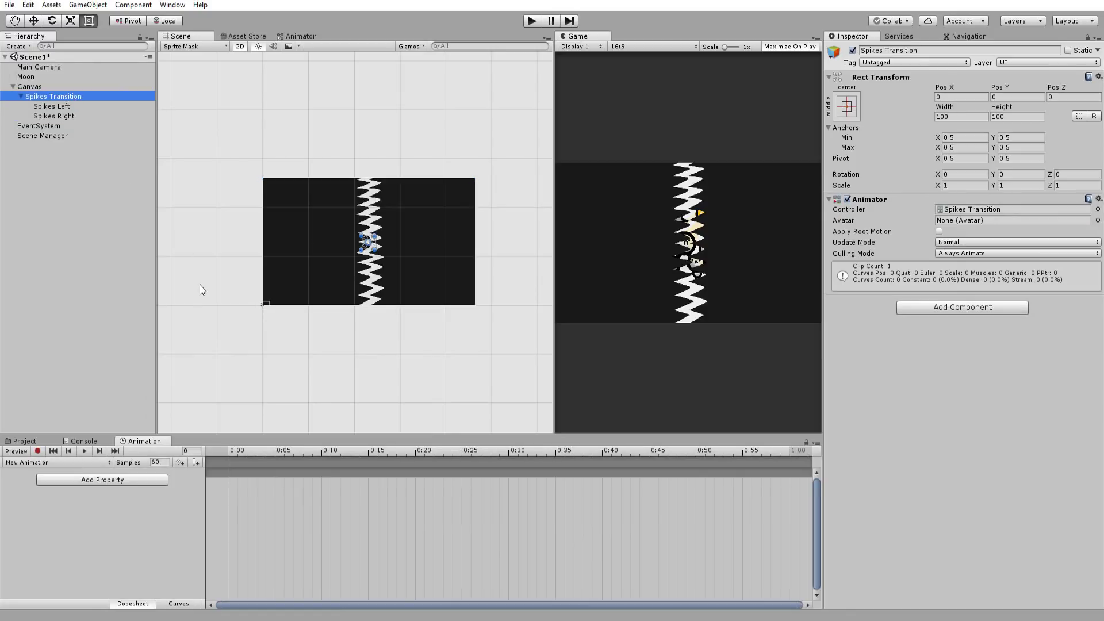